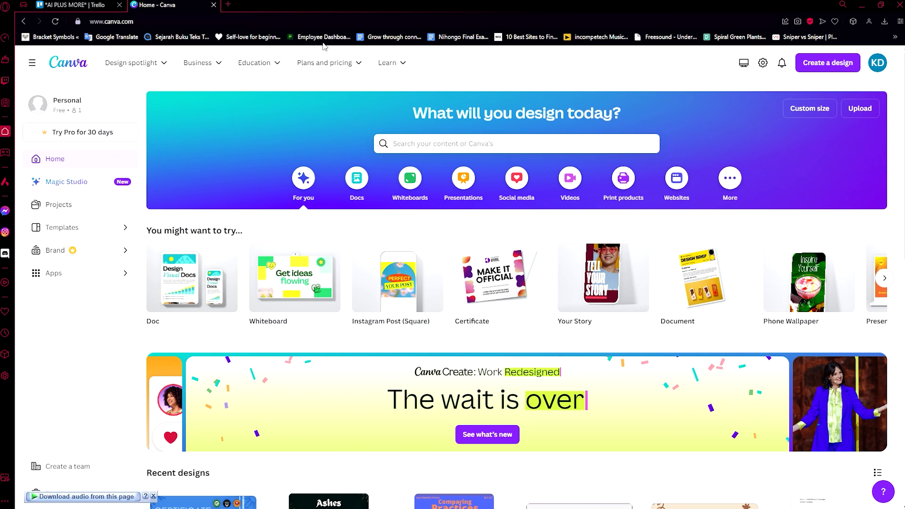
Search Canva's home search bar for 'website' templates.
left_click(448, 142)
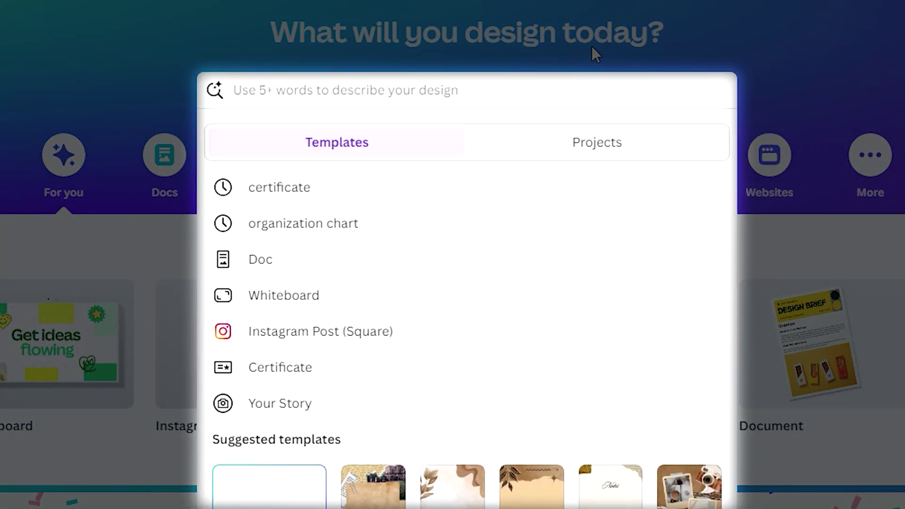
type("web")
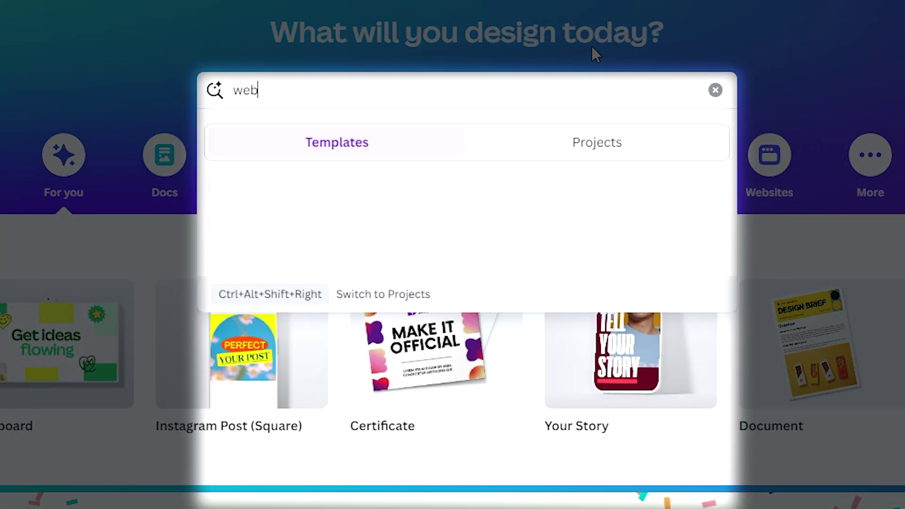
type("site")
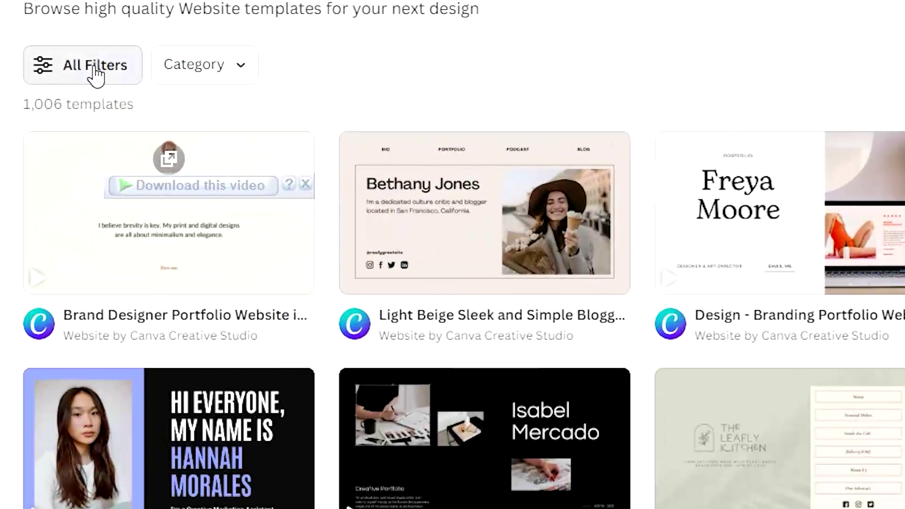
Filter Website templates to the 885 free ones and preview the Brand Designer Portfolio template.
left_click(93, 66)
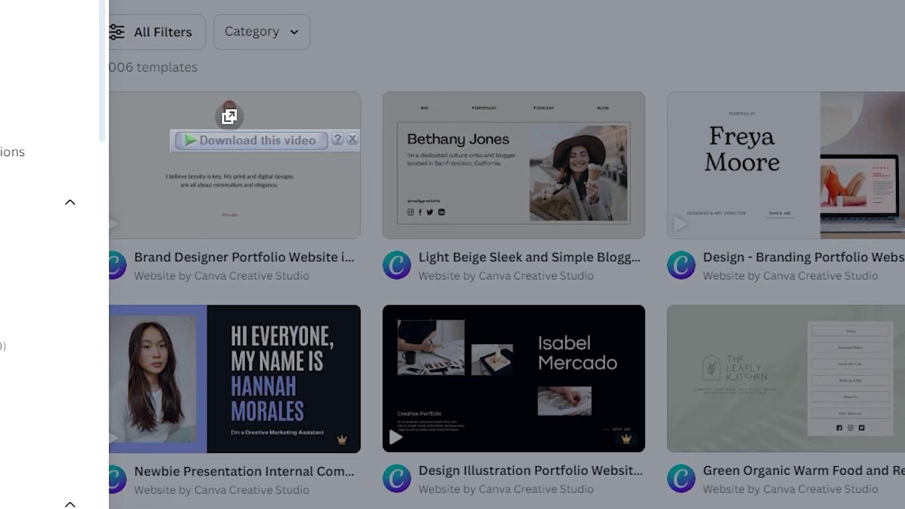
scroll(40, 61, "down", 15)
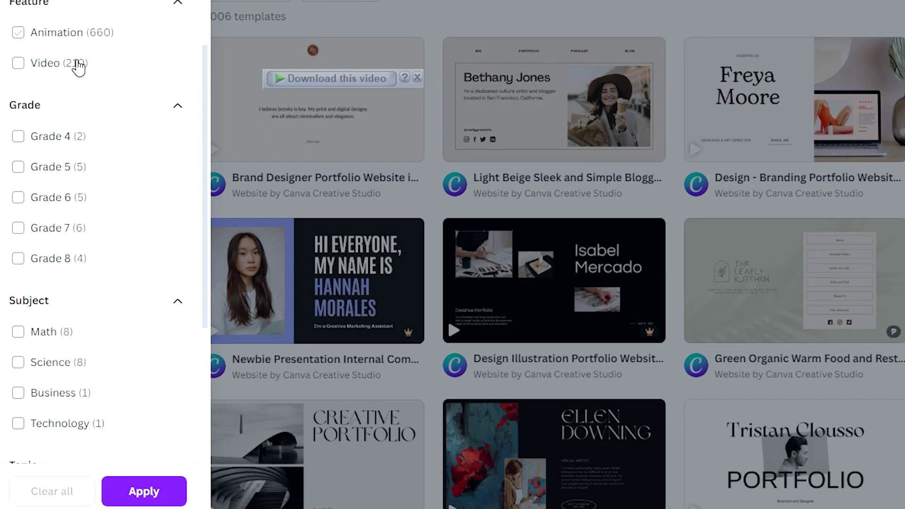
scroll(90, 113, "down", 6)
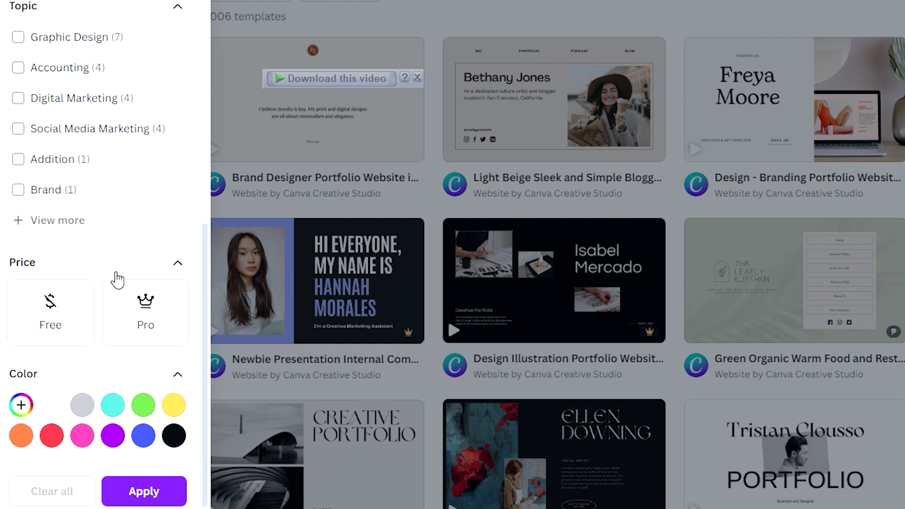
left_click(54, 325)
left_click(154, 492)
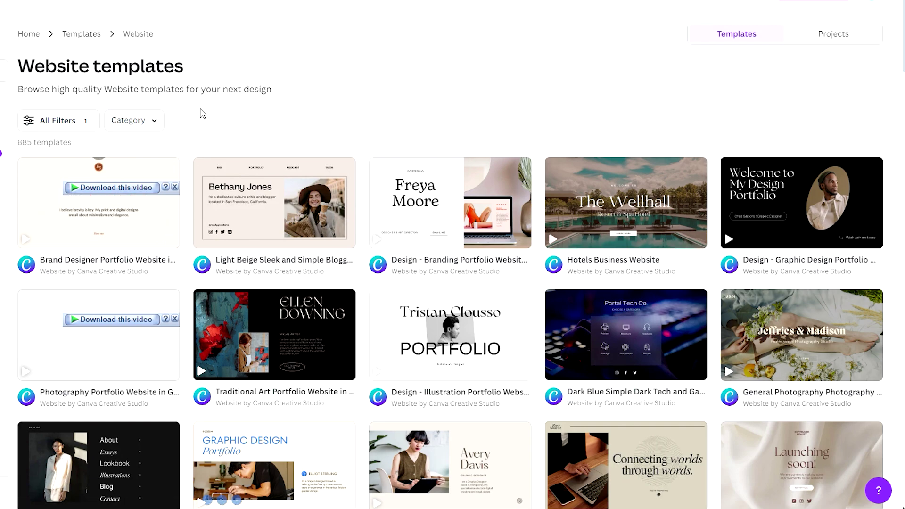
mouse_move(163, 182)
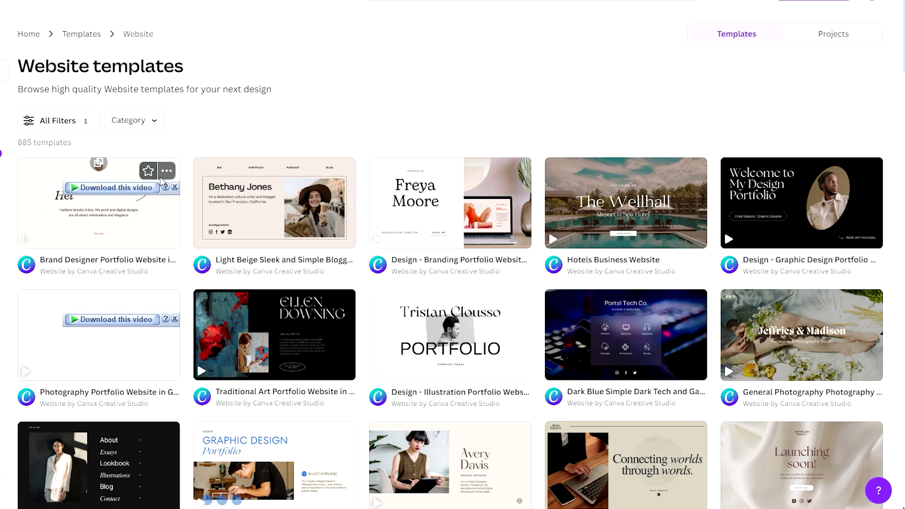
left_click(100, 206)
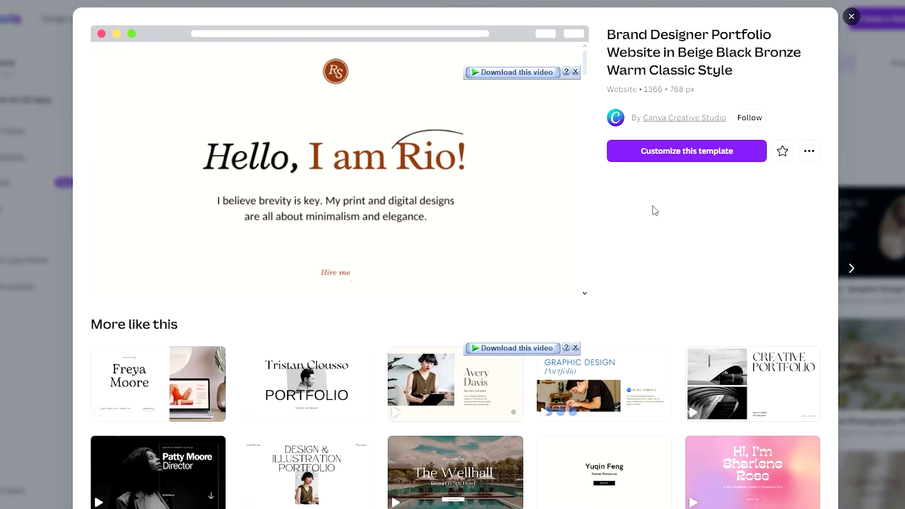
Customize the Brand Designer Portfolio template into a 9-page design and review its pages, ending on page 1.
left_click(692, 158)
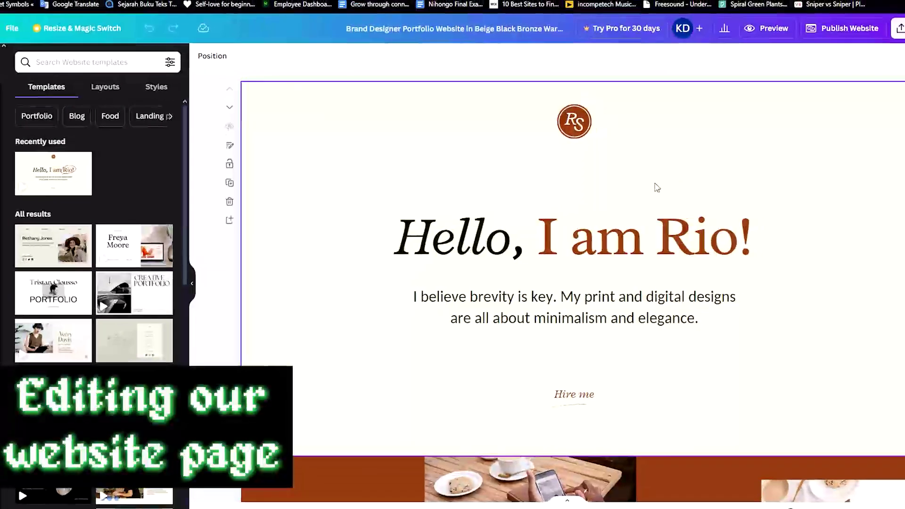
scroll(698, 195, "down", 12)
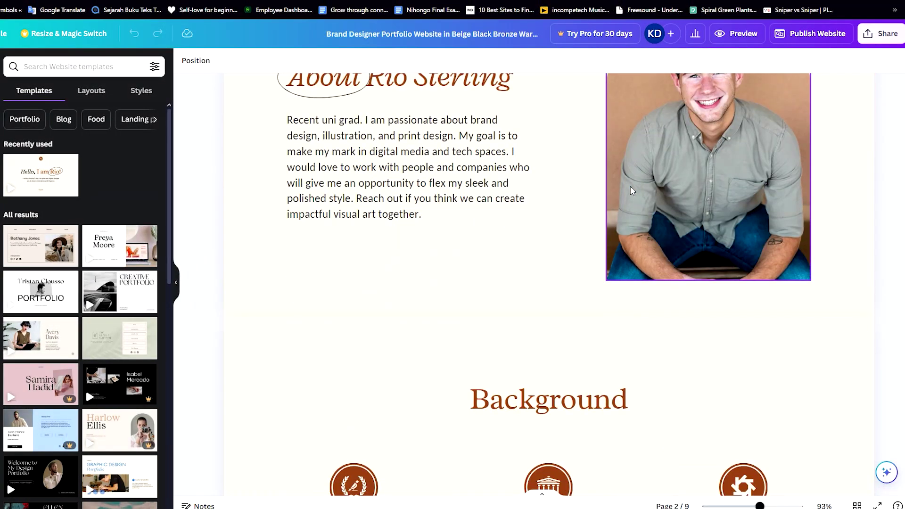
scroll(632, 188, "down", 10)
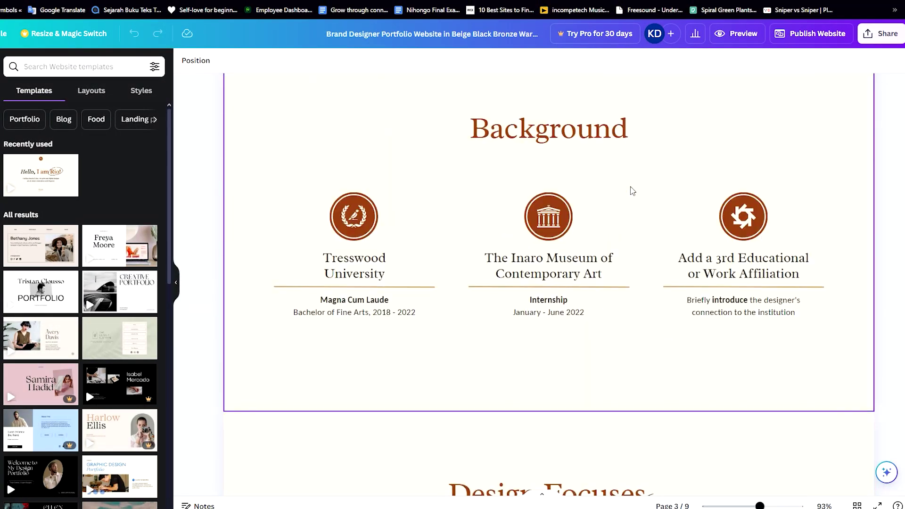
scroll(646, 207, "down", 10)
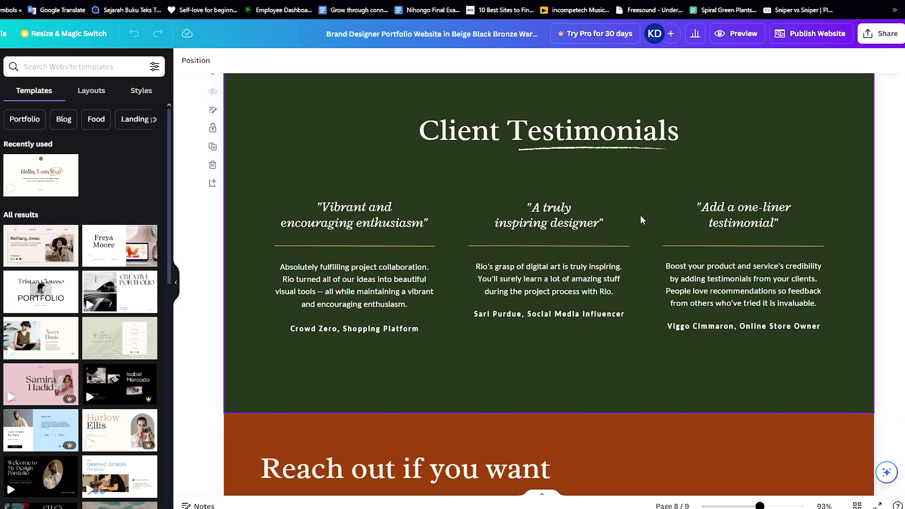
scroll(642, 222, "up", 8)
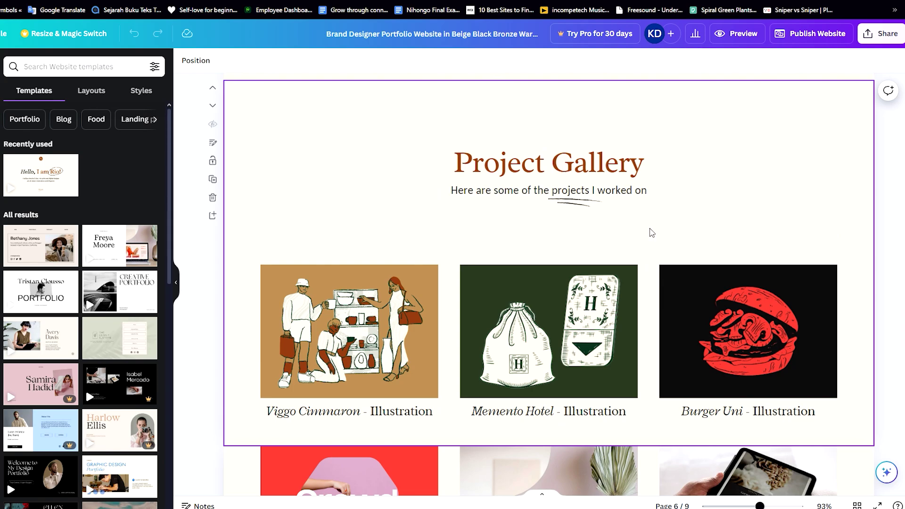
scroll(652, 233, "up", 8)
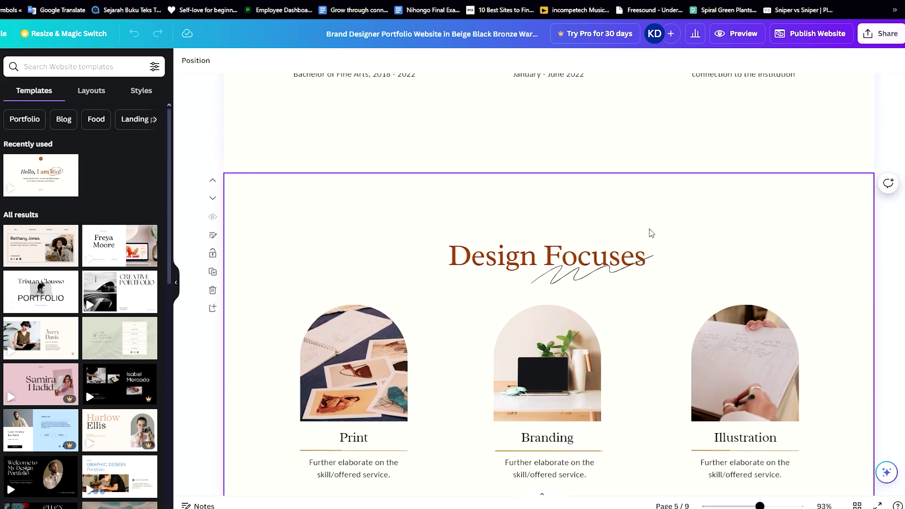
scroll(652, 233, "up", 5)
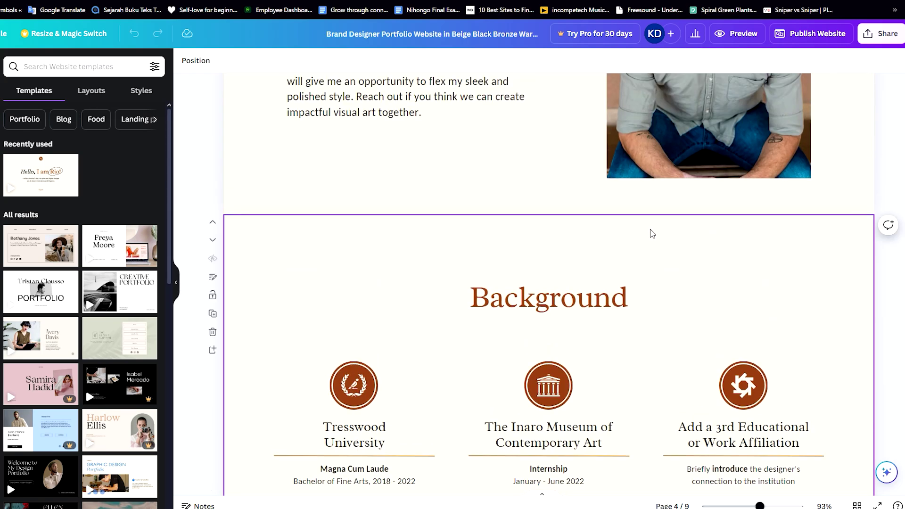
scroll(651, 233, "up", 15)
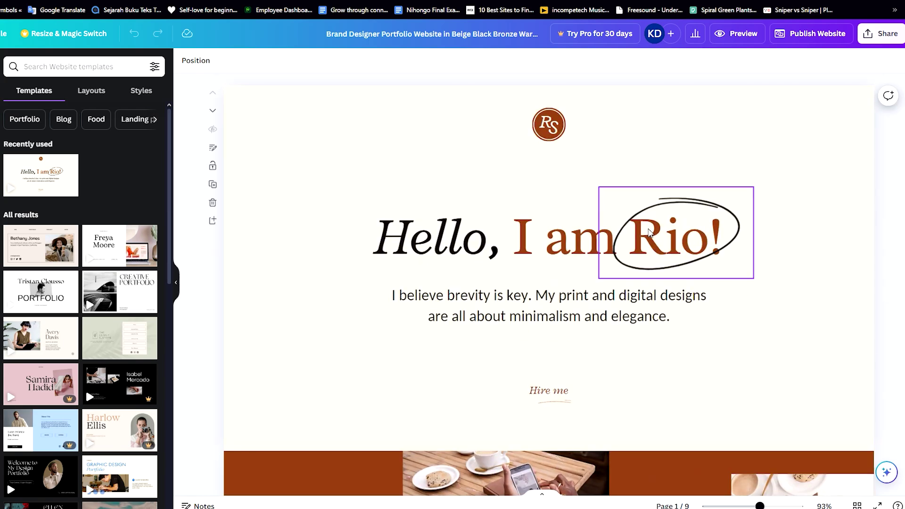
scroll(661, 219, "down", 20)
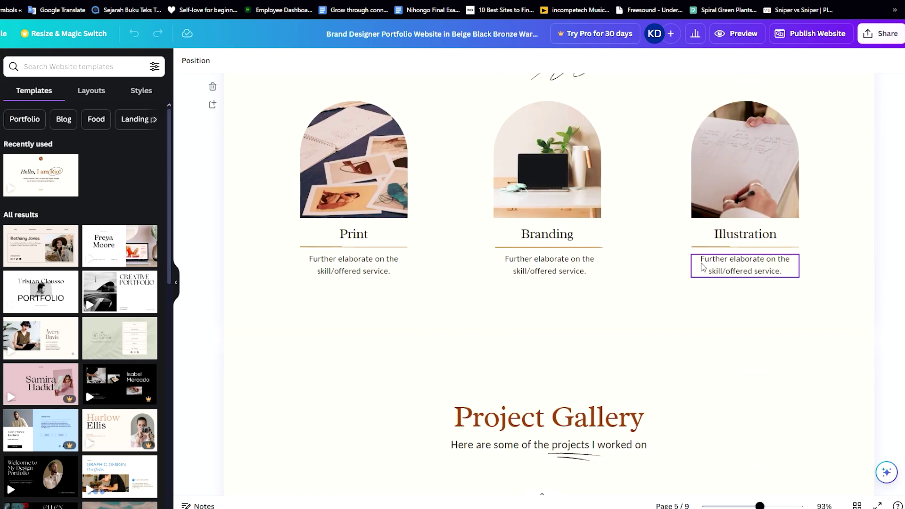
scroll(702, 267, "up", 15)
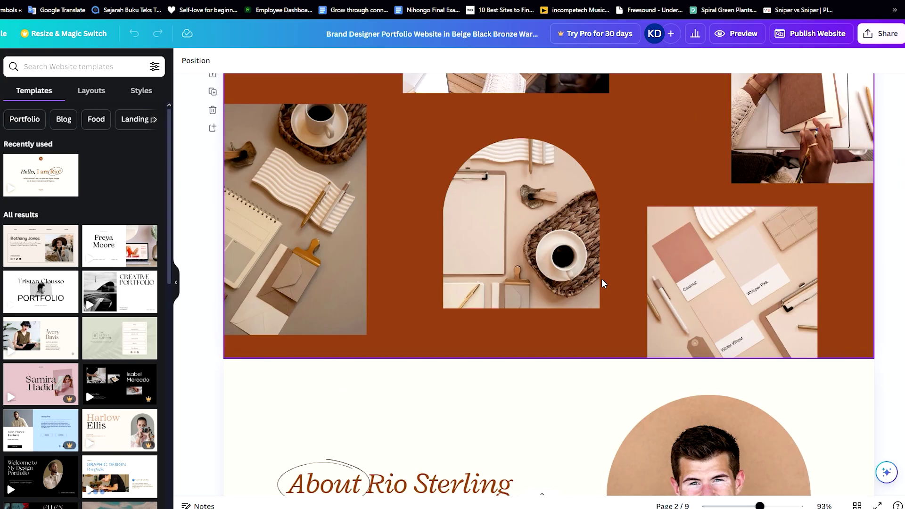
scroll(602, 282, "up", 5)
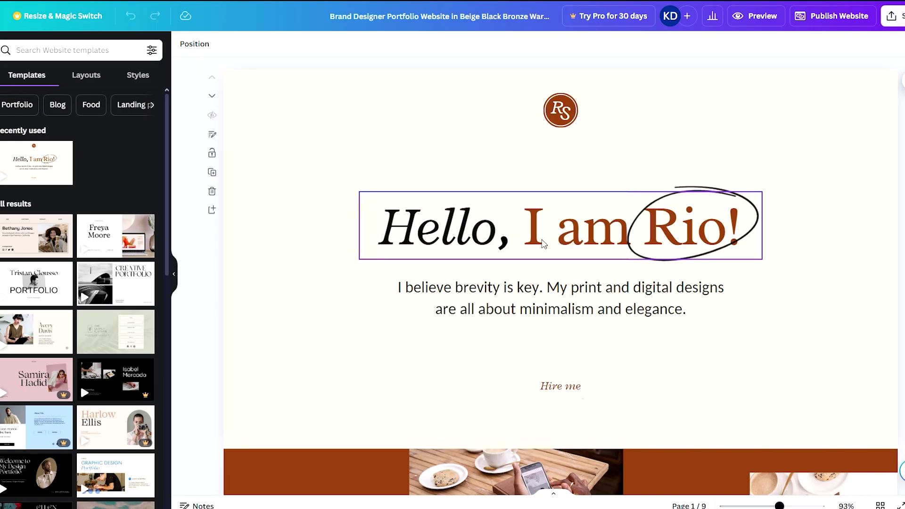
Select the name 'Rio' inside the 'Hello, I am Rio!' hero heading.
double_click(572, 244)
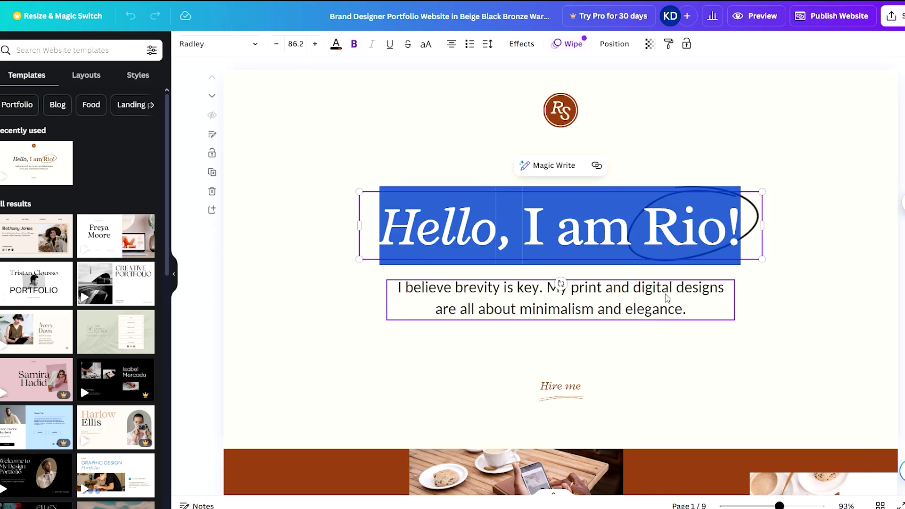
left_click(566, 288)
scroll(660, 289, "down", 5)
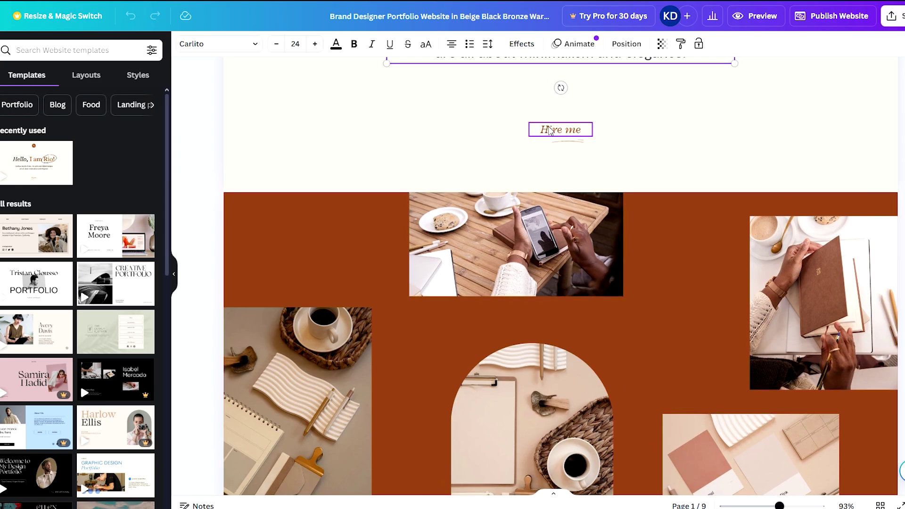
scroll(574, 135, "up", 1)
scroll(816, 178, "down", 4)
scroll(817, 177, "down", 2)
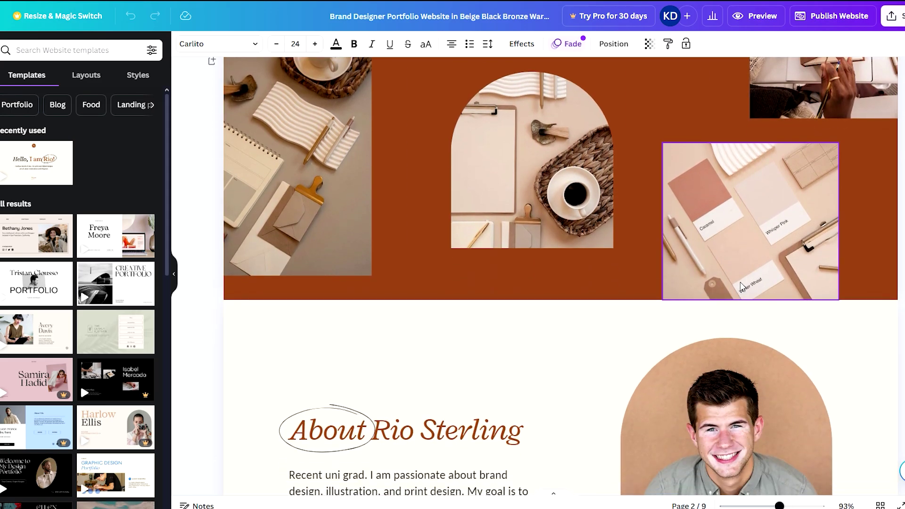
scroll(586, 207, "down", 5)
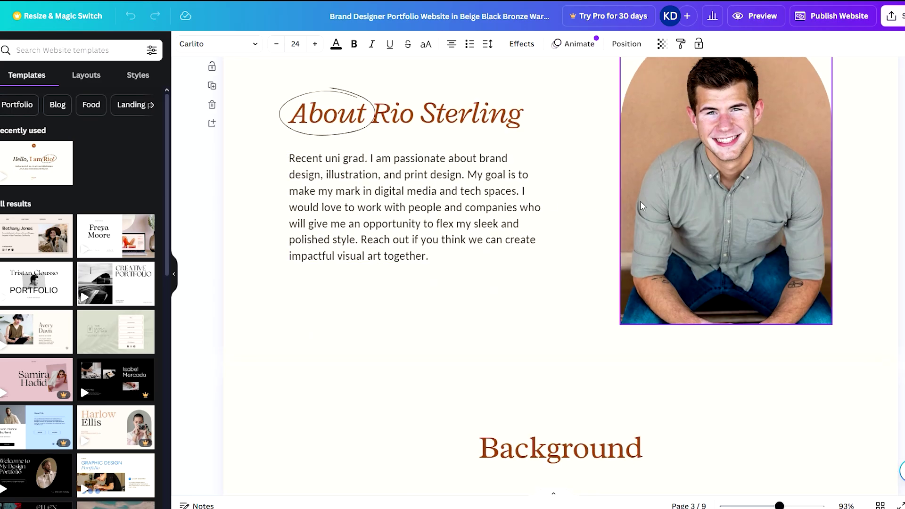
scroll(632, 210, "up", 10)
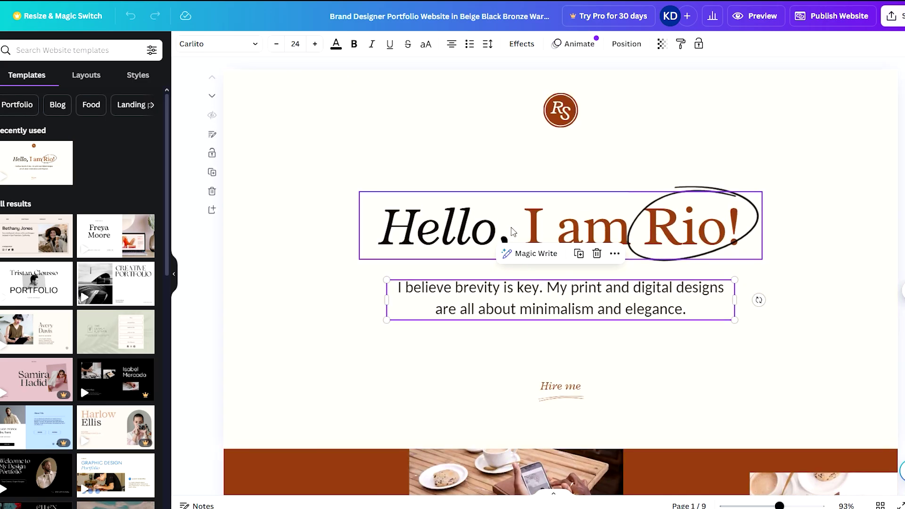
left_click(561, 227)
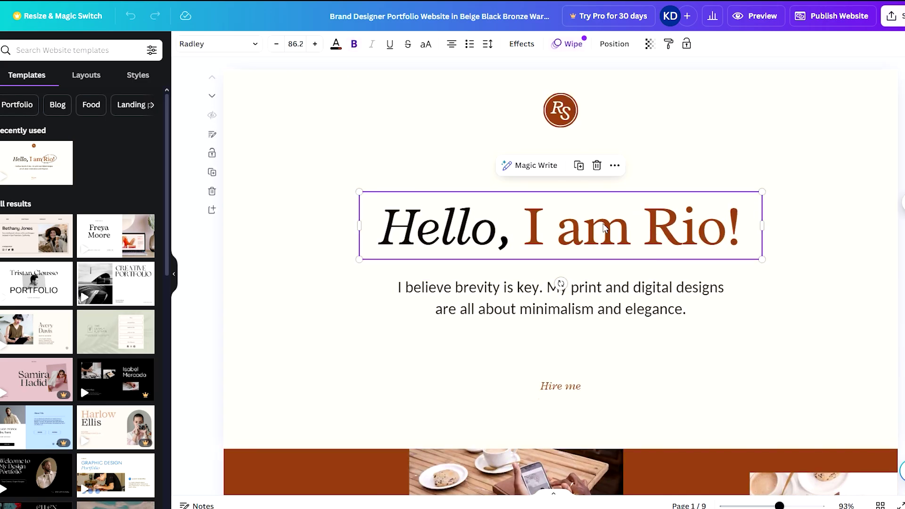
double_click(605, 229)
left_click(646, 228)
left_click_drag(647, 227, 732, 230)
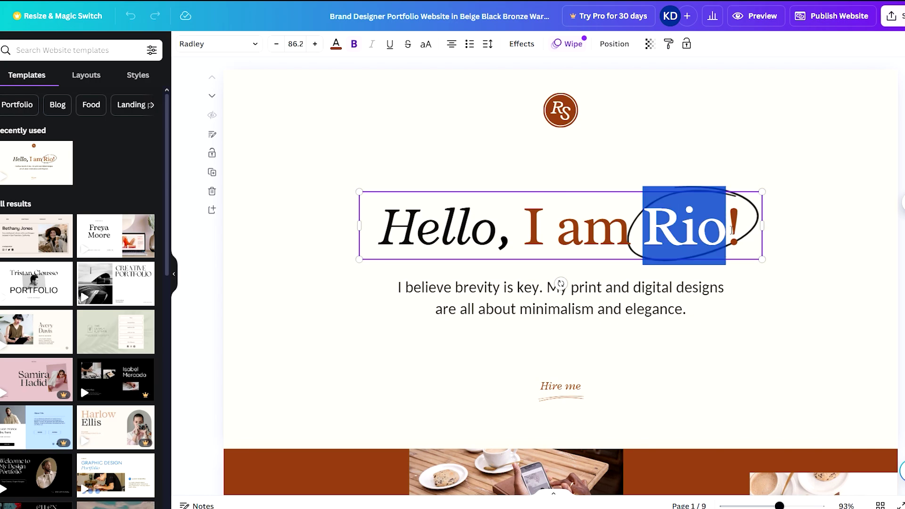
Enter the designer's first name in the heading and set the intro to 'I'm good at making tutorial videos, and nothing else.'.
type("Kym")
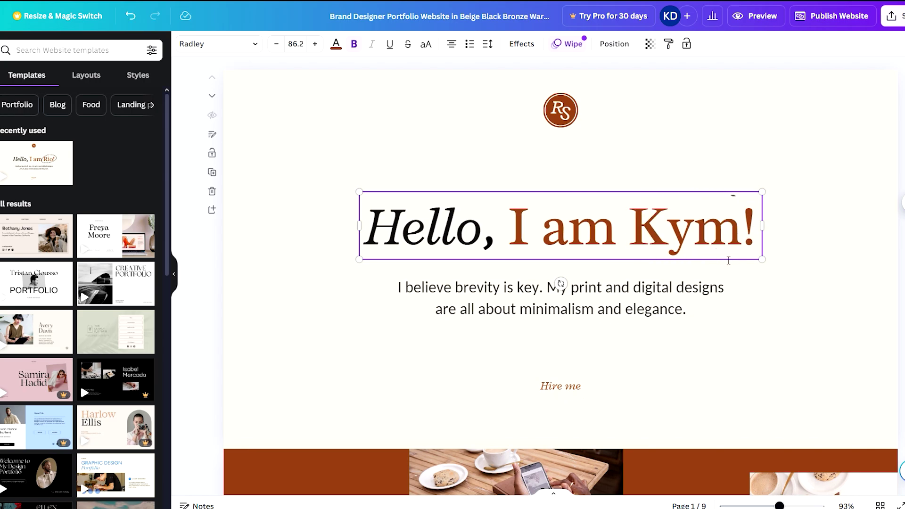
left_click(685, 301)
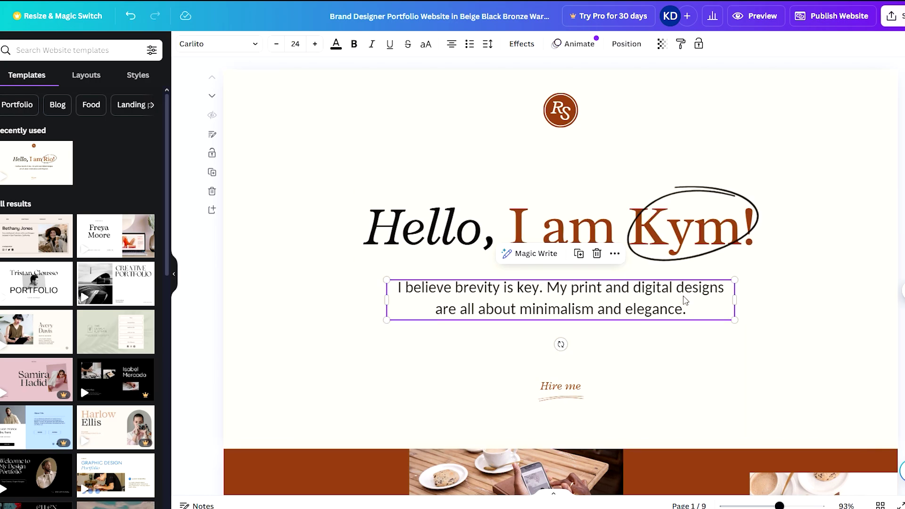
left_click(685, 300)
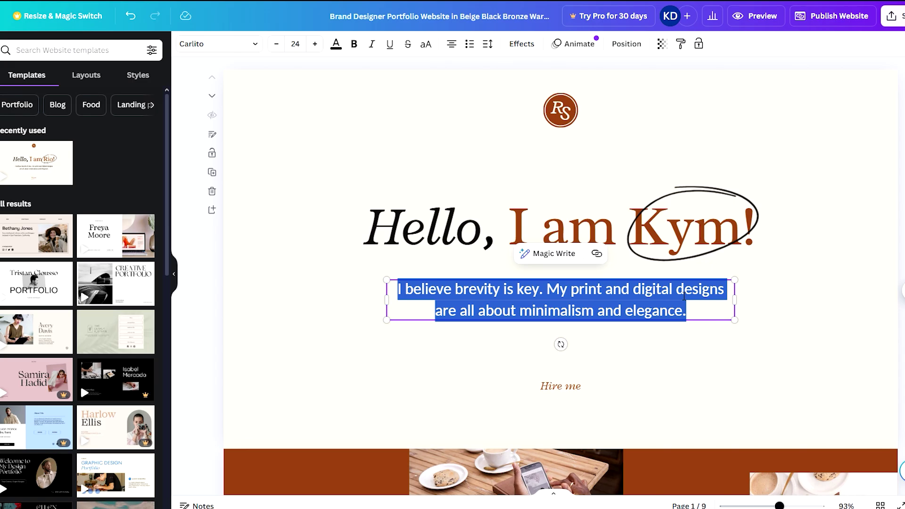
type("I'm")
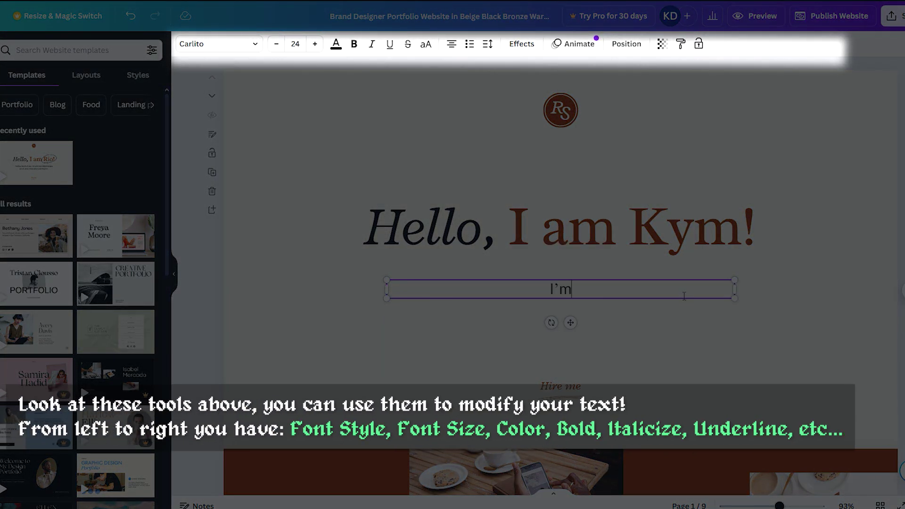
type(" good at making tut")
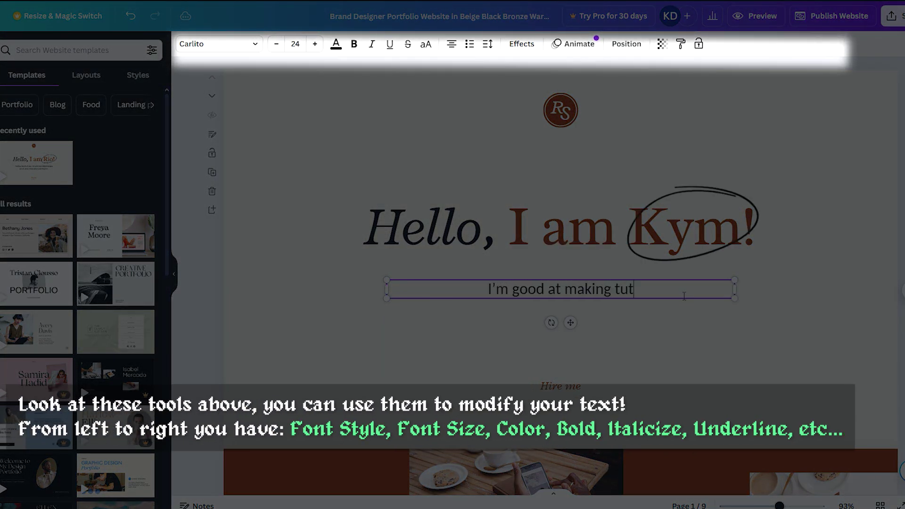
type("orial videos")
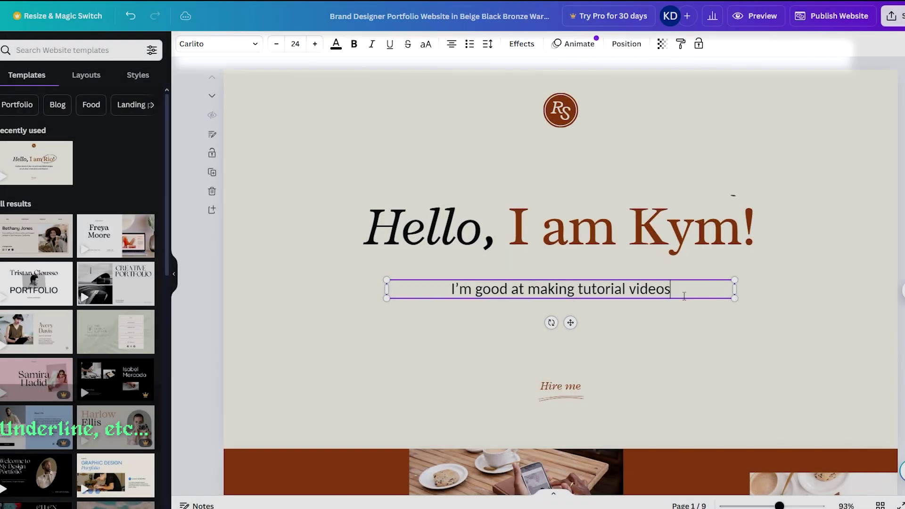
type(", and nothing else.")
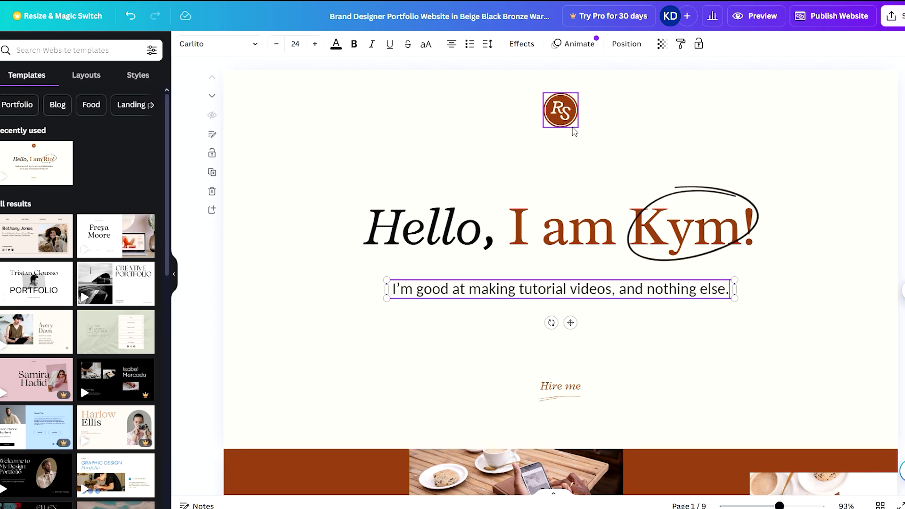
left_click(575, 131)
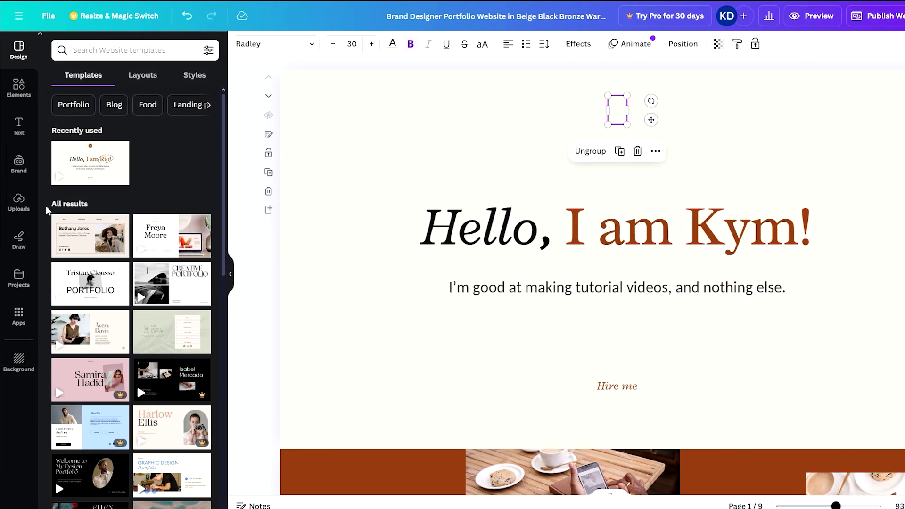
Delete the RS logo and add a black serif K graphic from an Elements search for 'K'.
left_click(11, 202)
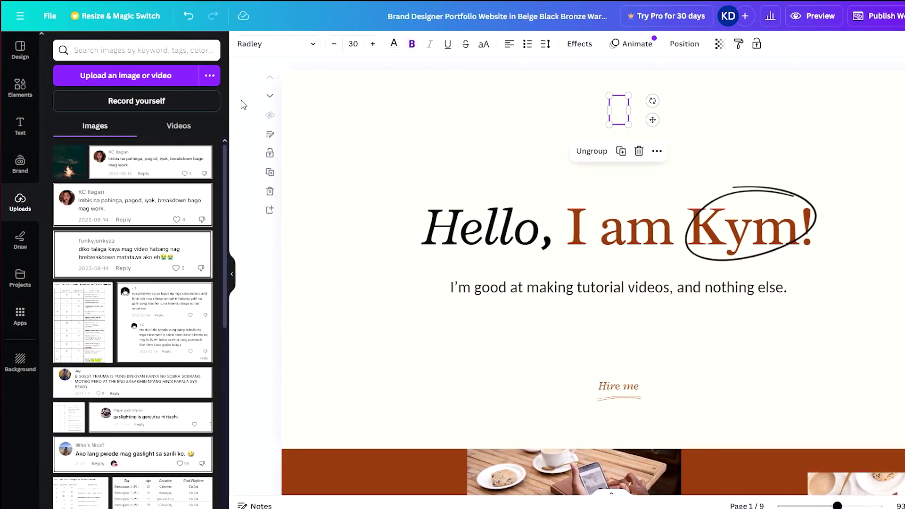
key("Escape")
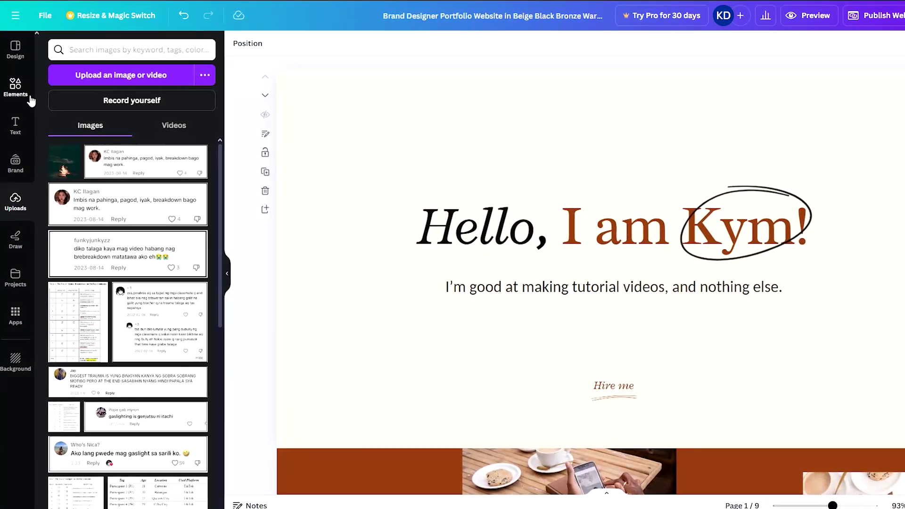
left_click(26, 98)
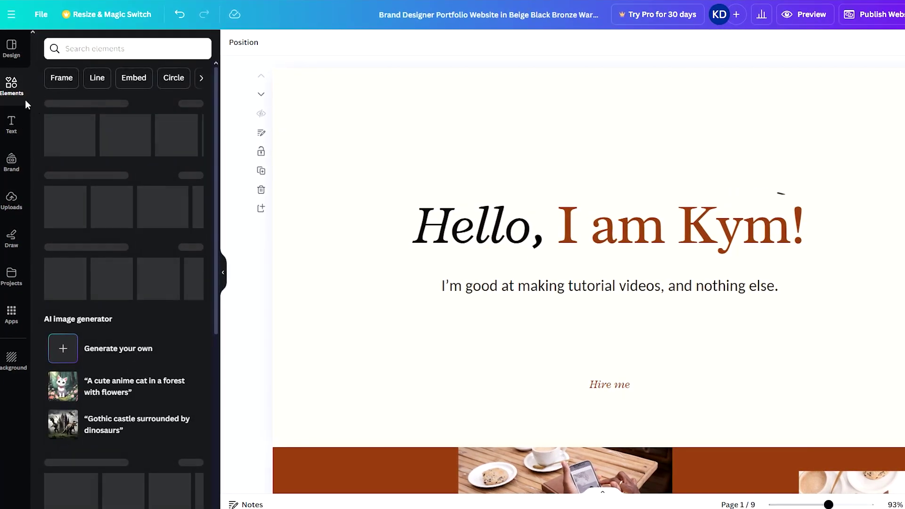
left_click(87, 51)
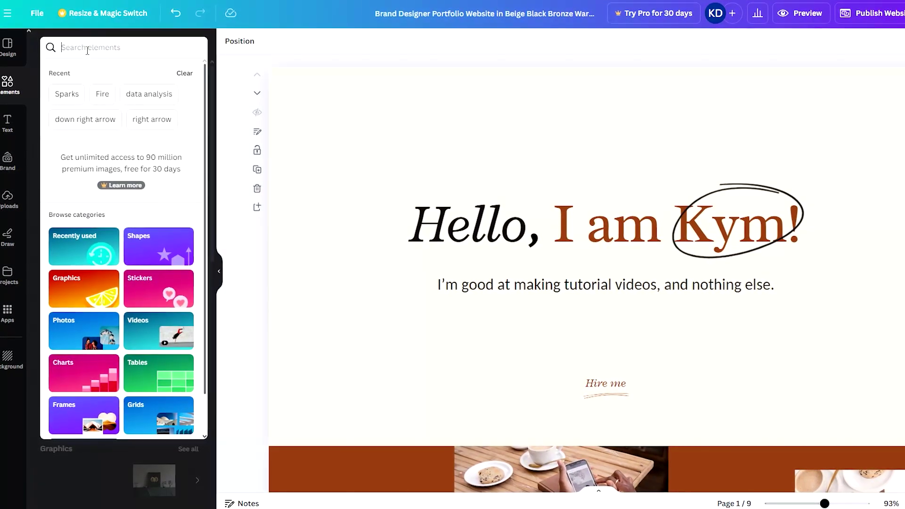
type("K")
key("Return")
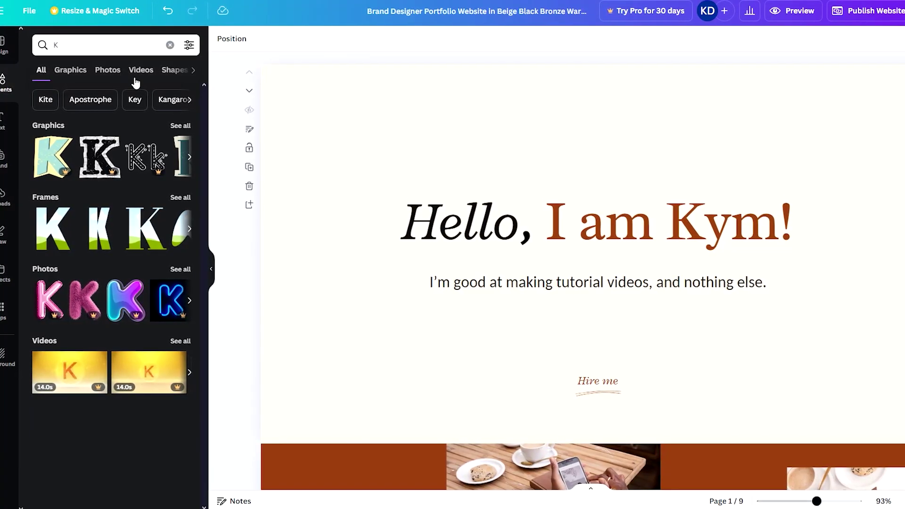
left_click(181, 125)
scroll(132, 165, "down", 3)
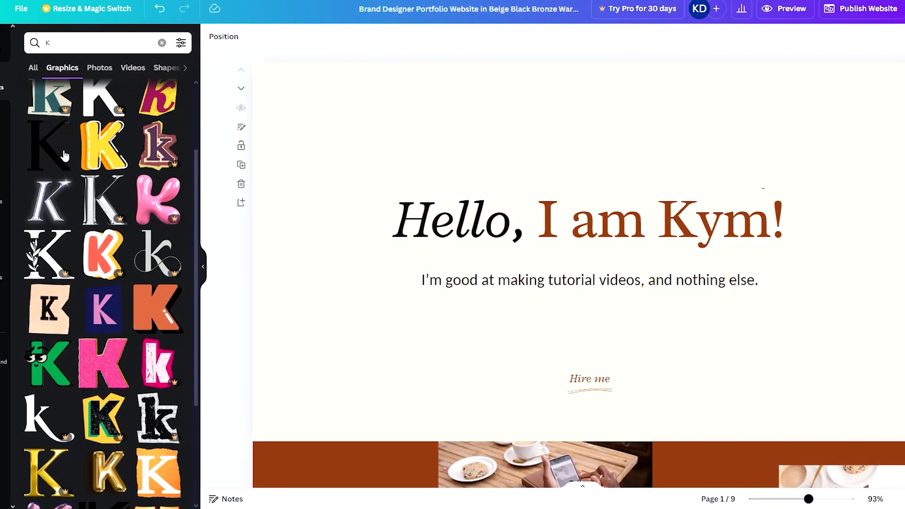
left_click(58, 150)
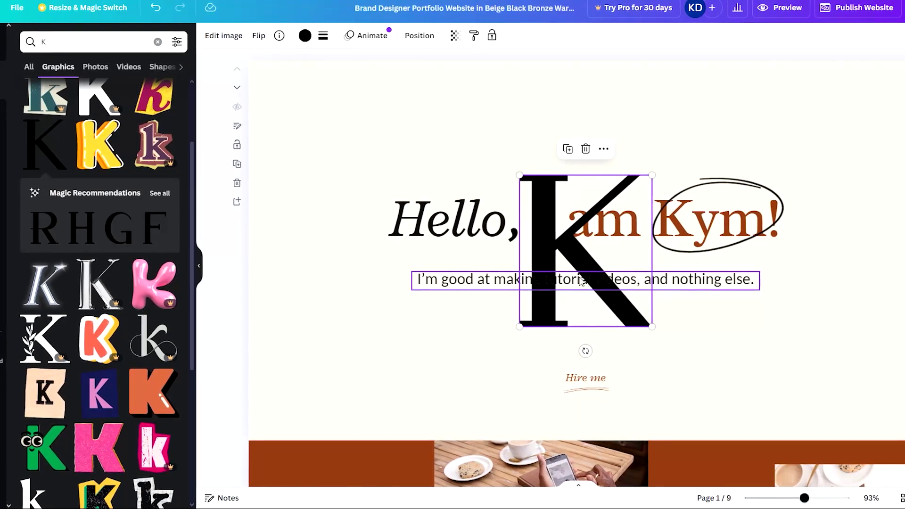
Shrink the K to logo size, remove the empty text box, and centre it atop the page.
left_click_drag(554, 261, 478, 211)
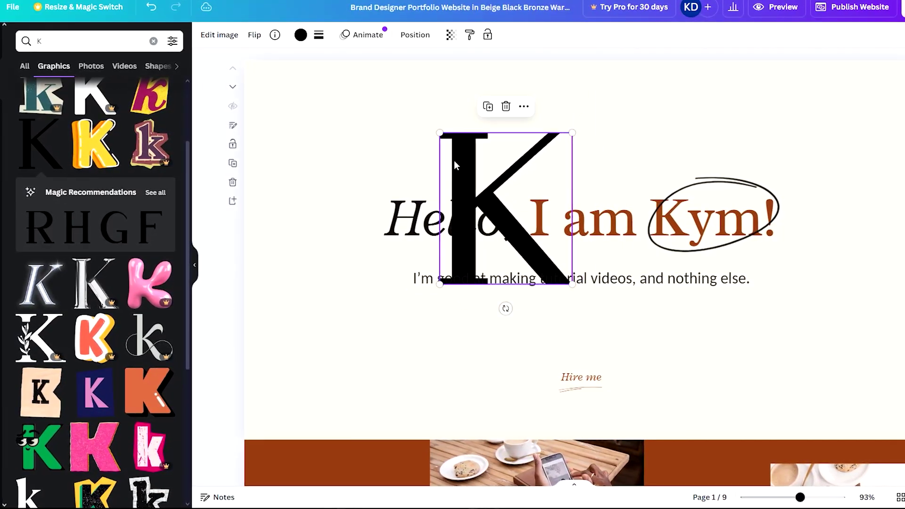
left_click_drag(446, 138, 493, 192)
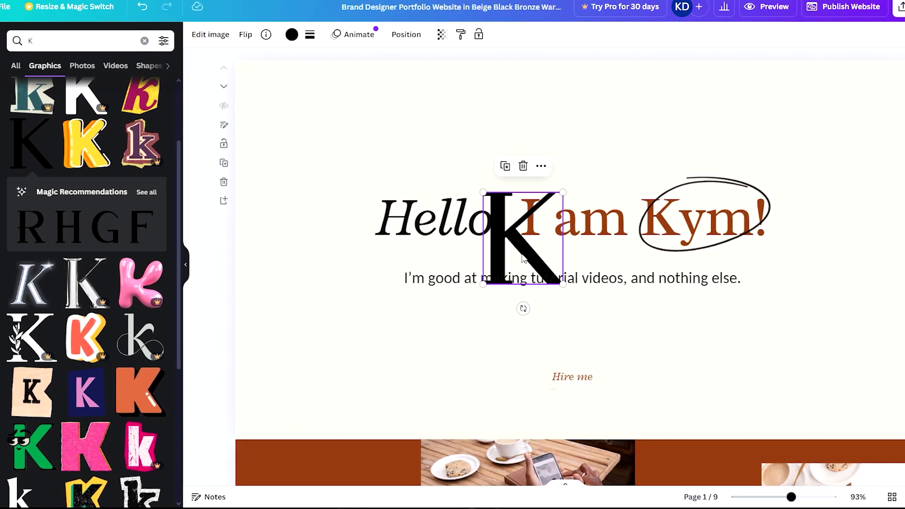
left_click_drag(543, 255, 589, 138)
left_click_drag(561, 91, 546, 118)
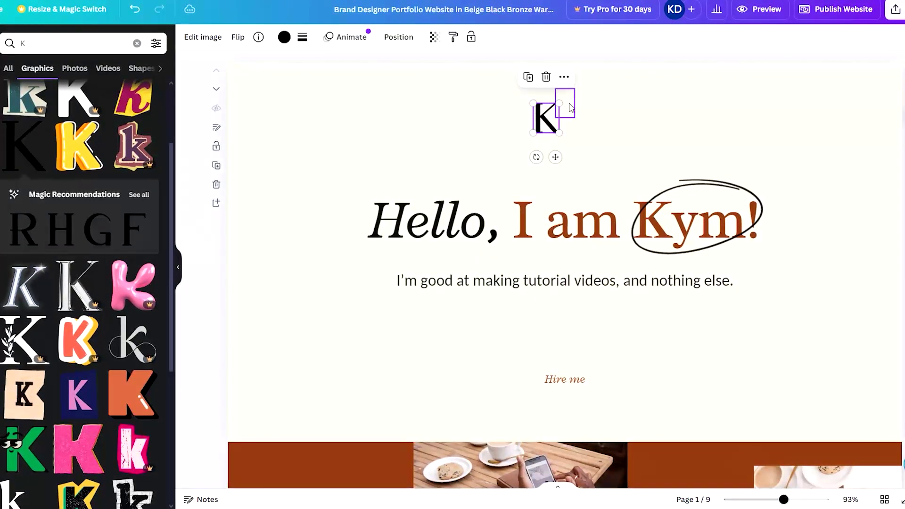
left_click(565, 105)
left_click(565, 105)
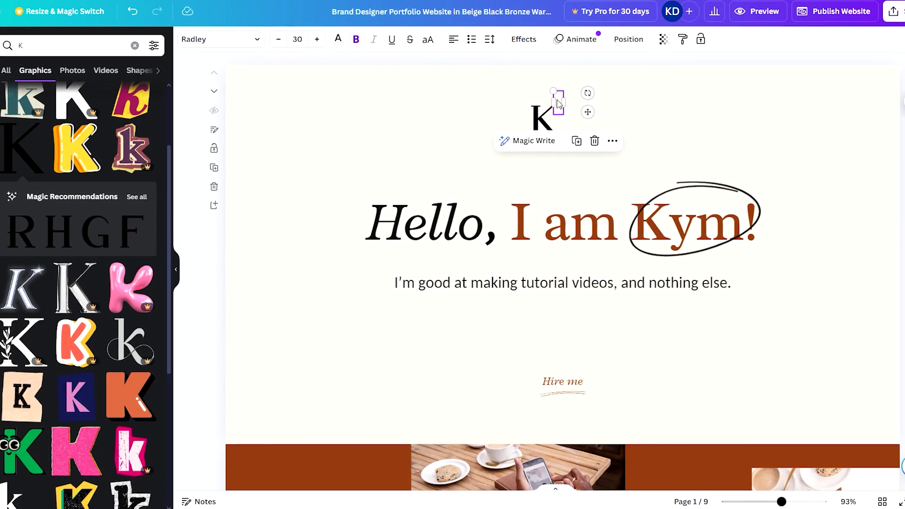
left_click(561, 107)
left_click_drag(543, 121, 563, 116)
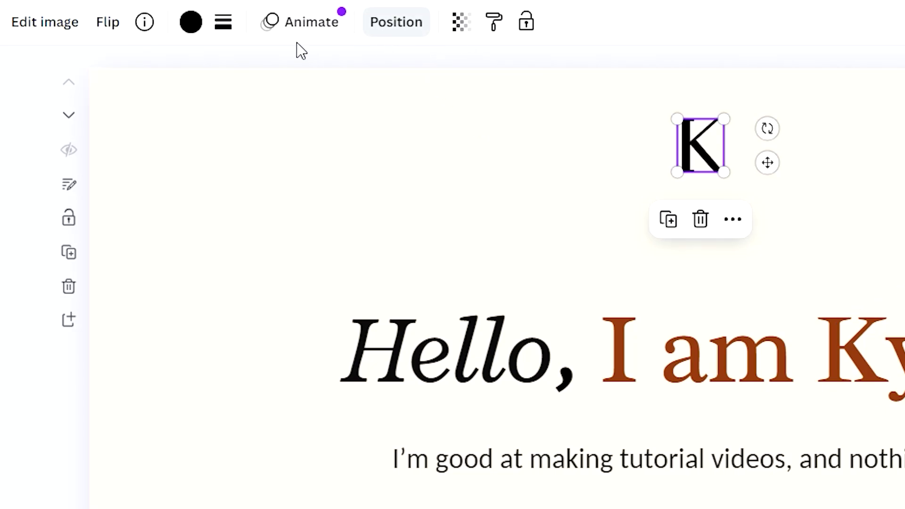
left_click(396, 22)
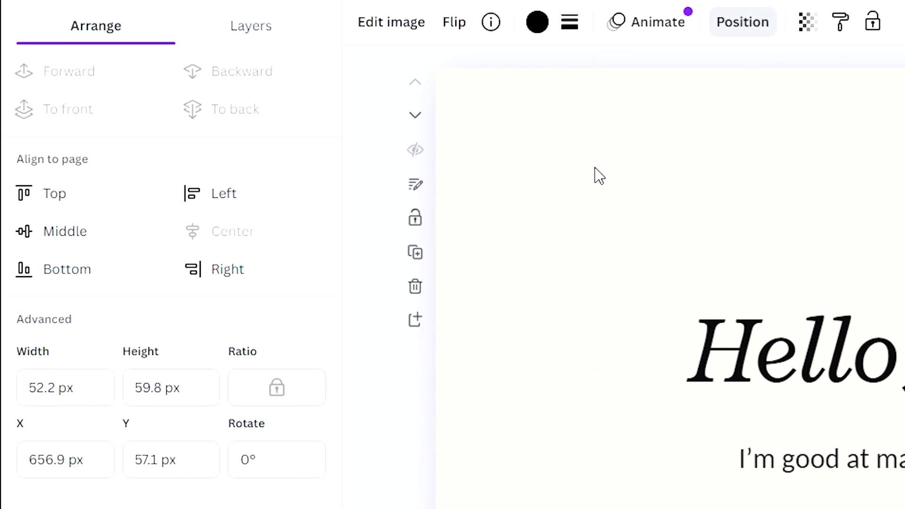
left_click(421, 82)
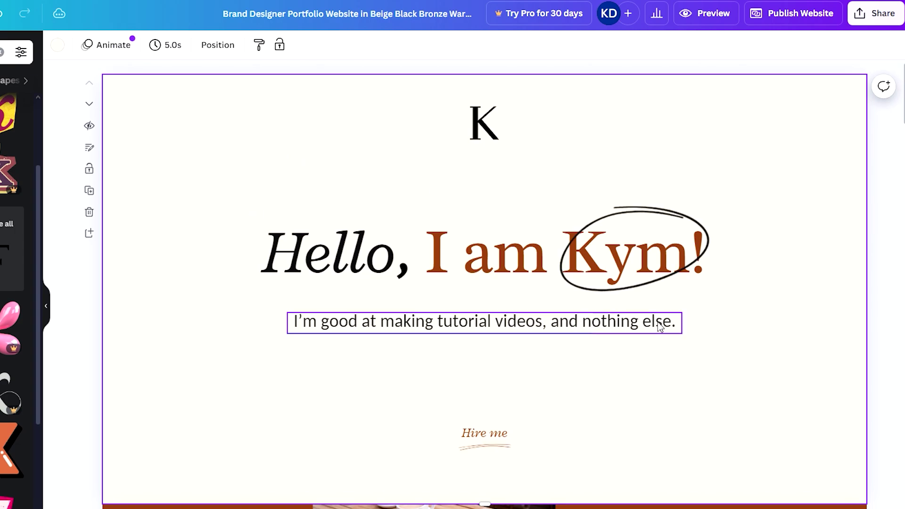
Delete the arched portrait photo and its empty frame from the About Rio Sterling section.
scroll(715, 316, "down", 15)
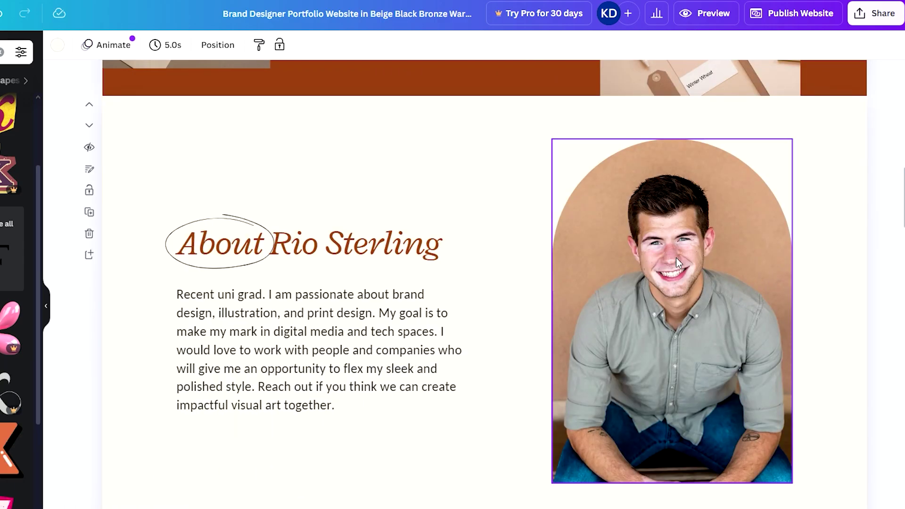
scroll(677, 259, "up", 10)
scroll(717, 235, "down", 7)
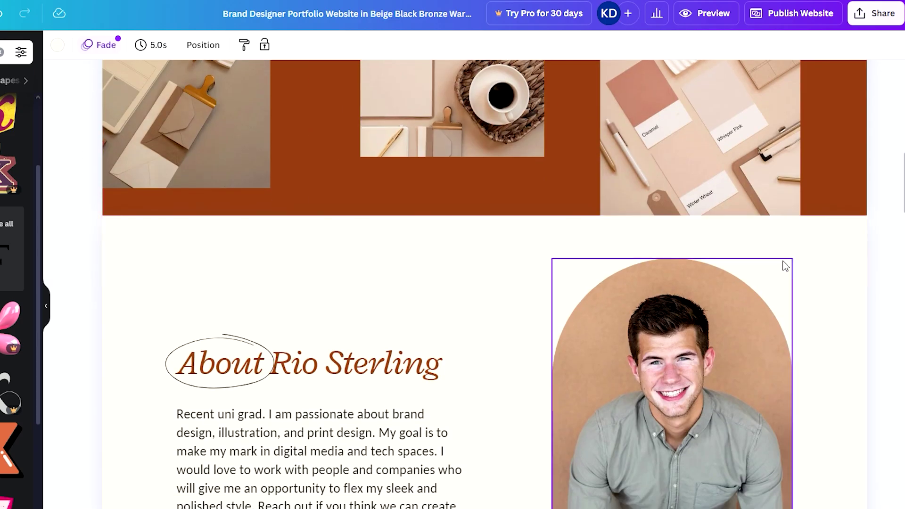
scroll(754, 255, "up", 3)
scroll(714, 262, "down", 7)
scroll(720, 253, "up", 2)
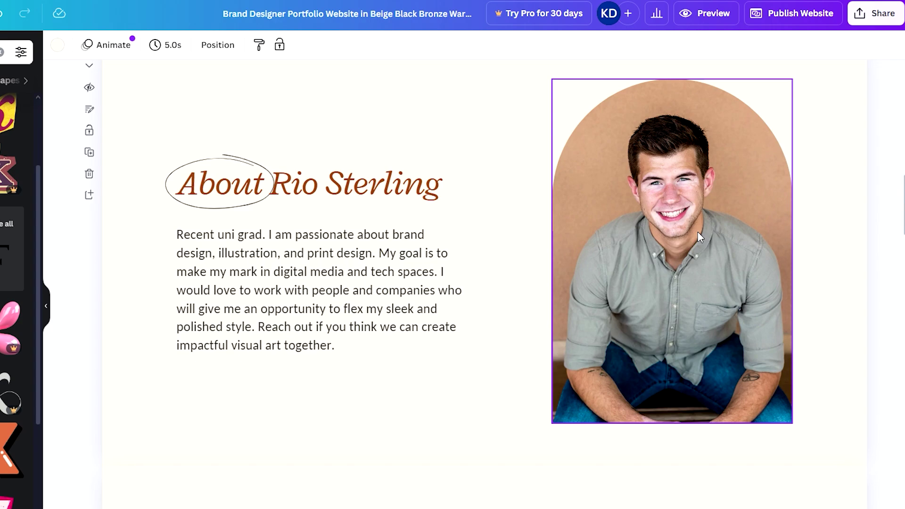
left_click(698, 232)
key("Delete")
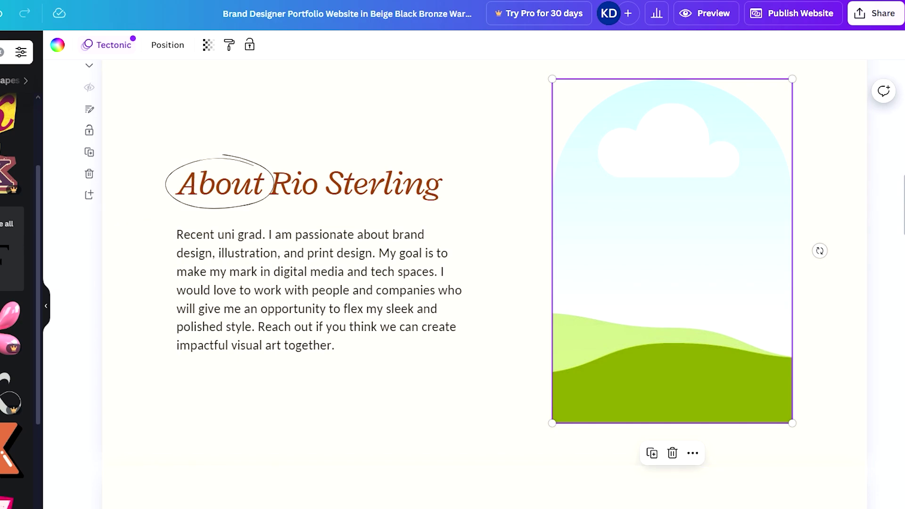
key("Delete")
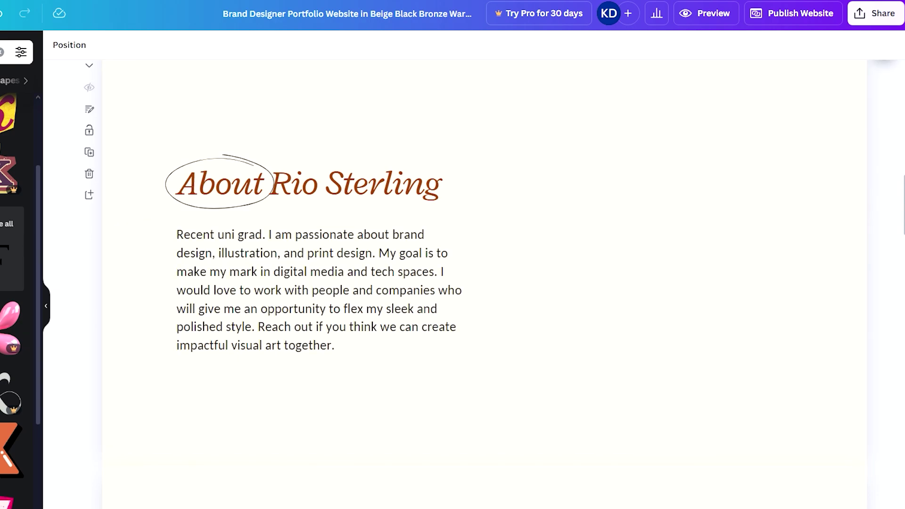
Add a circle frame from an Elements 'frame' search and place it right of the About text.
left_click(2, 51)
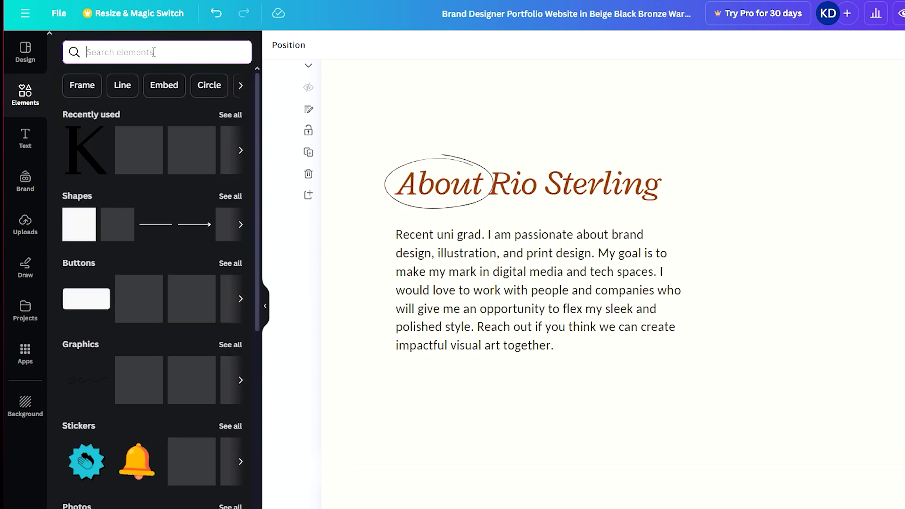
type("frame")
key("Return")
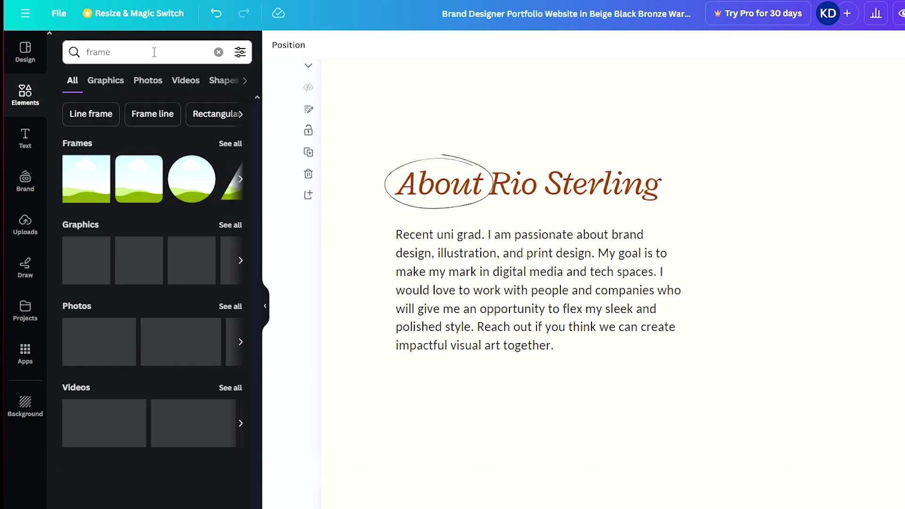
left_click(197, 196)
left_click_drag(689, 242, 873, 271)
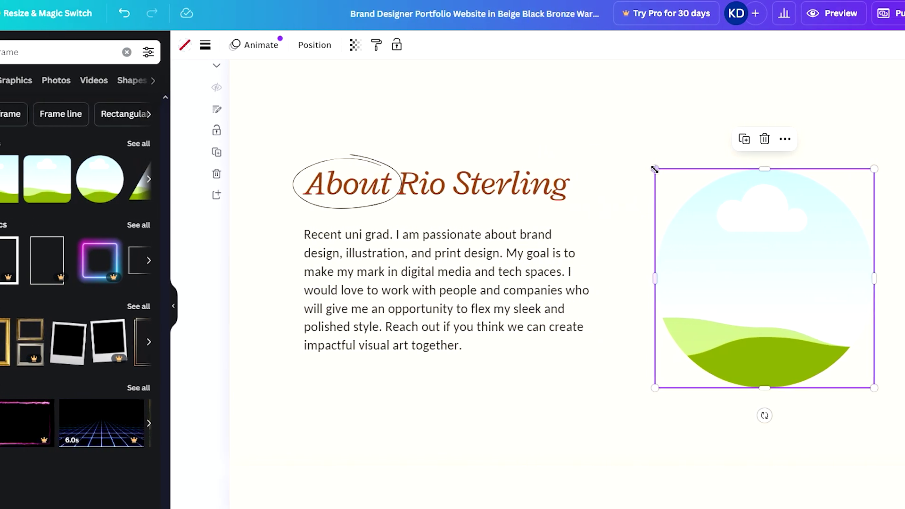
left_click_drag(654, 169, 595, 134)
mouse_move(712, 212)
left_mouse_down()
mouse_move(744, 213)
mouse_move(720, 209)
left_mouse_up()
left_click_drag(614, 209, 637, 211)
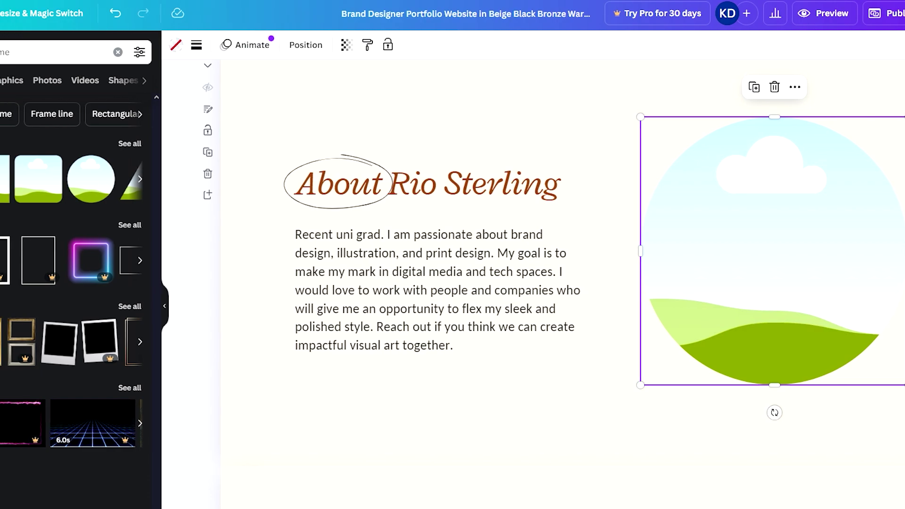
Fill the circle frame with the uploaded portrait photo.
left_click(21, 224)
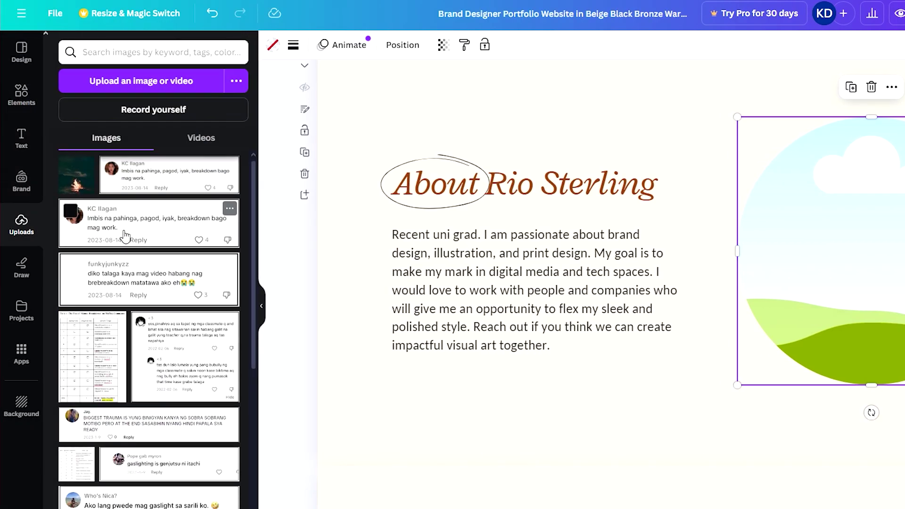
scroll(127, 238, "down", 15)
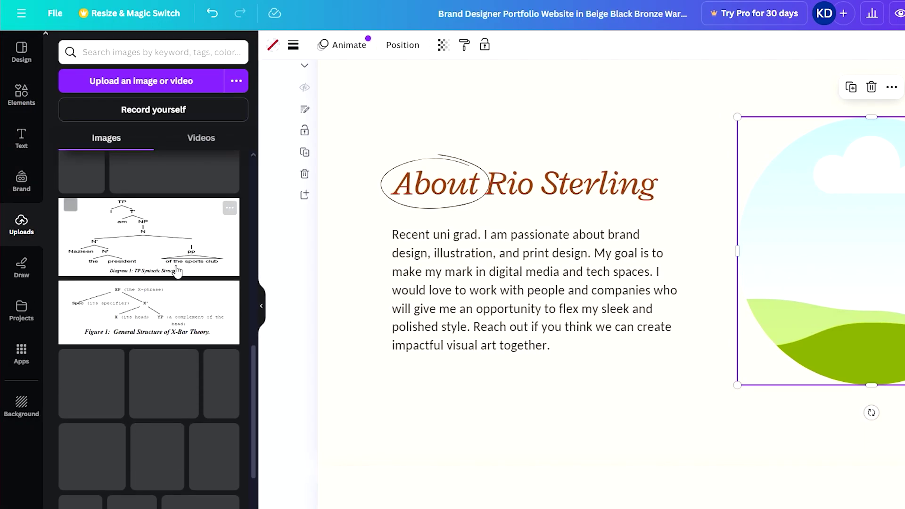
scroll(189, 272, "down", 10)
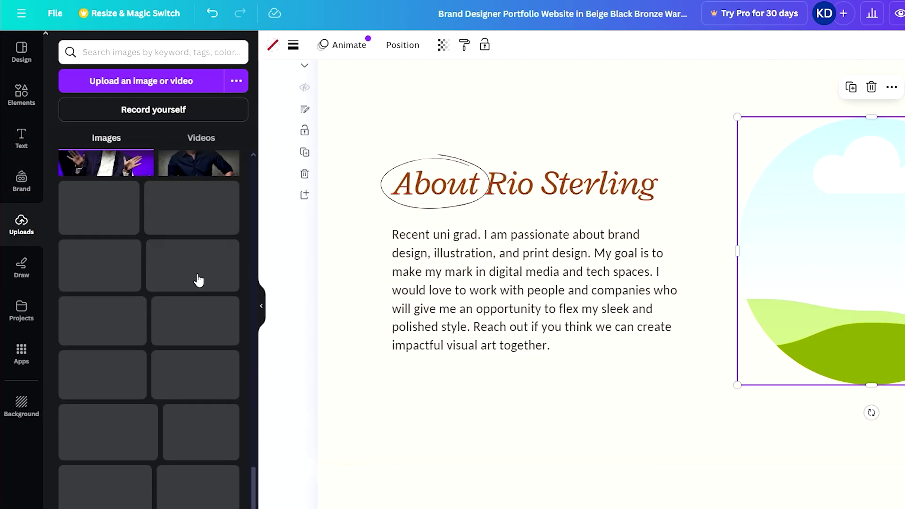
left_click(190, 265)
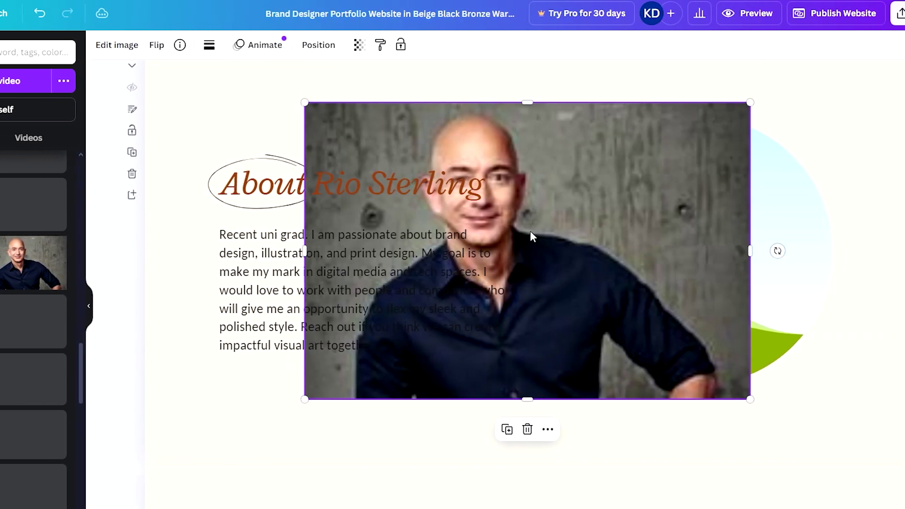
left_click_drag(610, 230, 645, 245)
Replace the placeholder name in the About heading with the pictured person's name.
left_click(397, 204)
left_click(397, 204)
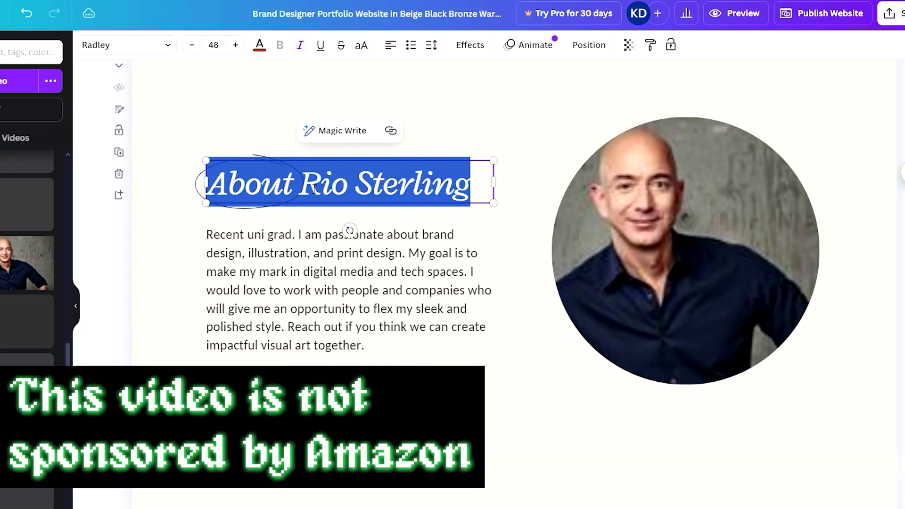
left_click_drag(301, 184, 502, 185)
type("Jeff Bezos")
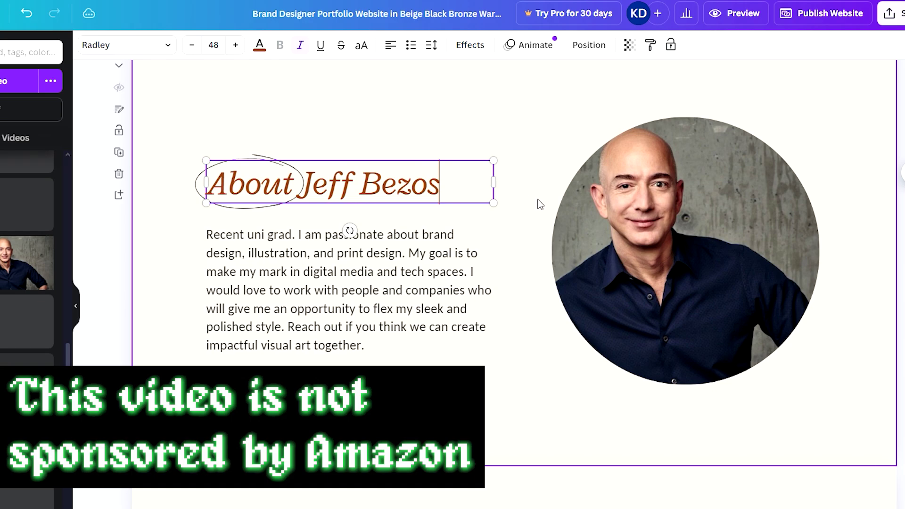
scroll(558, 208, "up", 10)
scroll(565, 233, "up", 2)
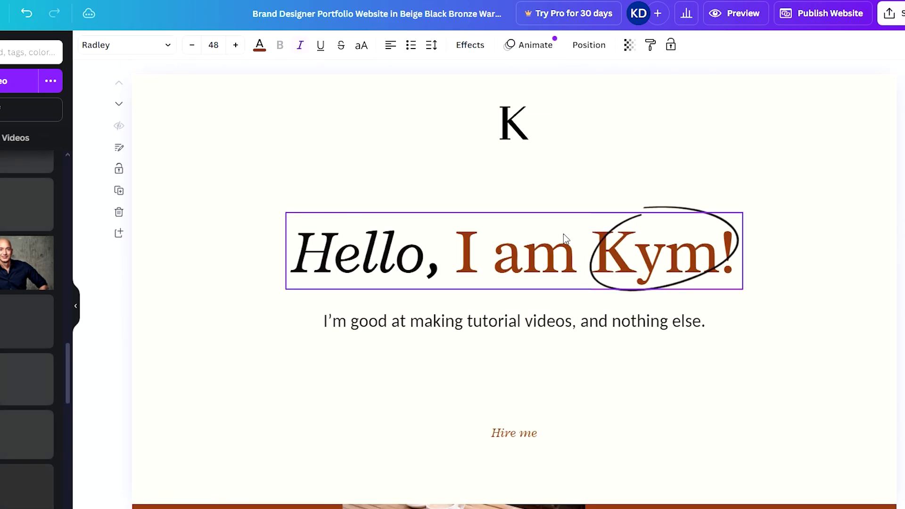
left_click(669, 217)
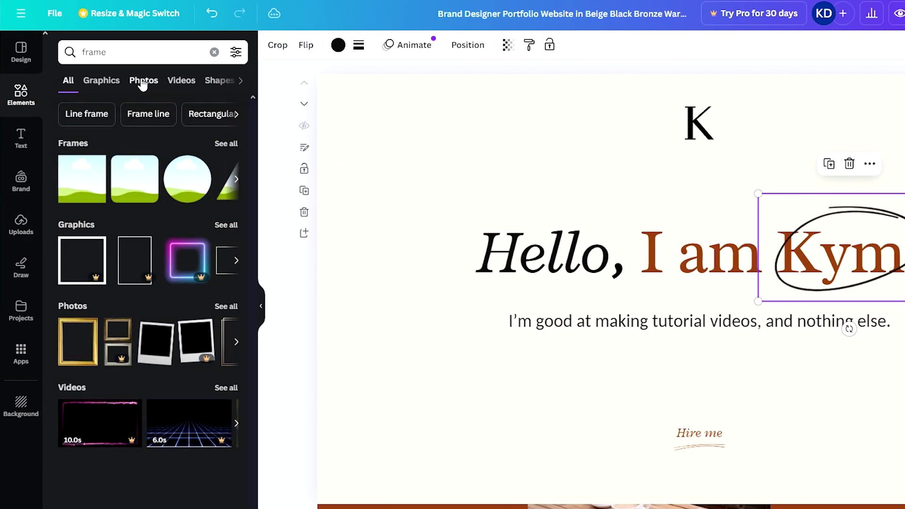
left_click(240, 84)
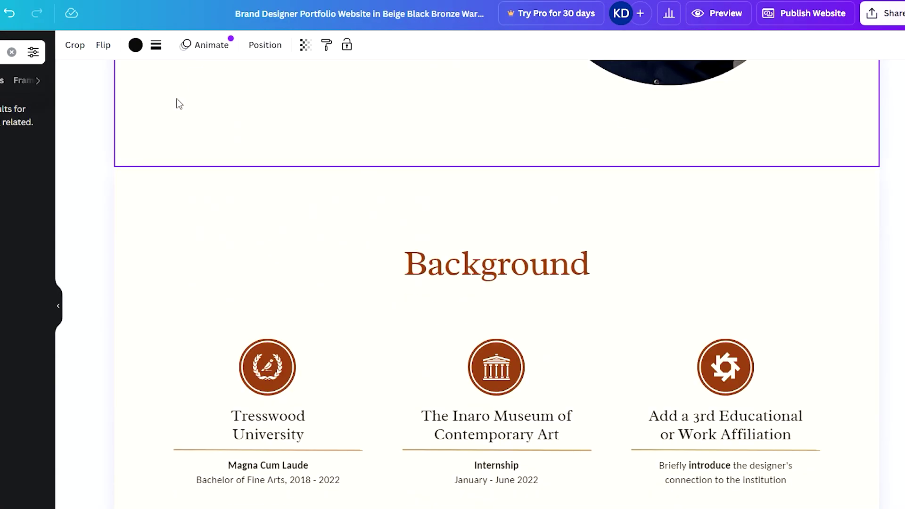
scroll(188, 101, "down", 3)
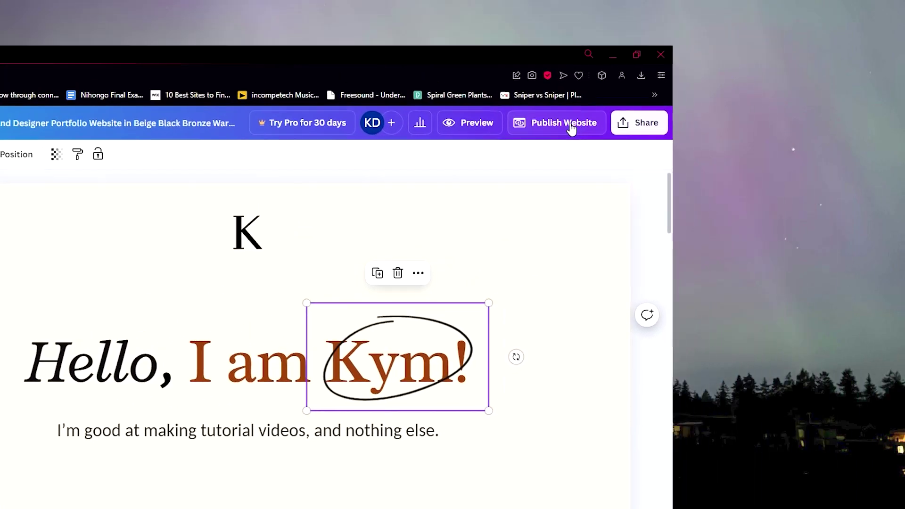
Enable 'Include navigation menu' in the Publish Website settings and preview the site full screen.
left_click(809, 14)
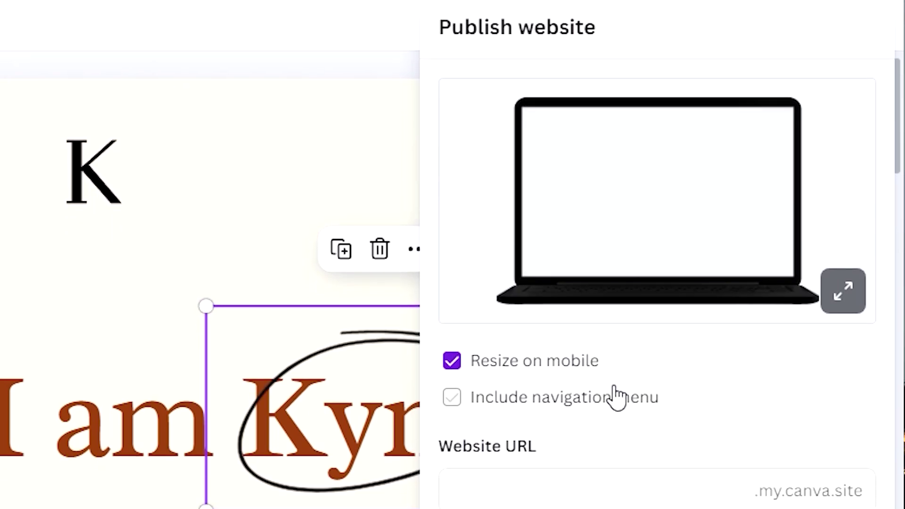
left_click(454, 400)
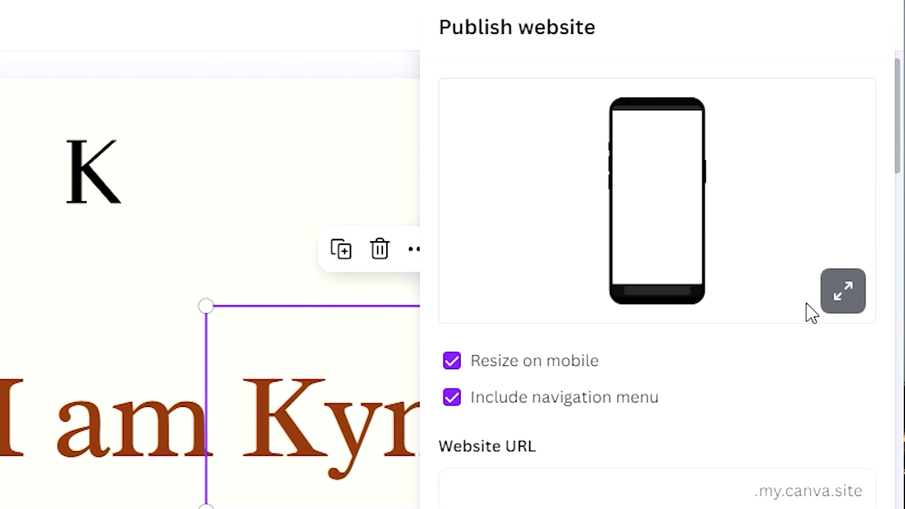
left_click(849, 312)
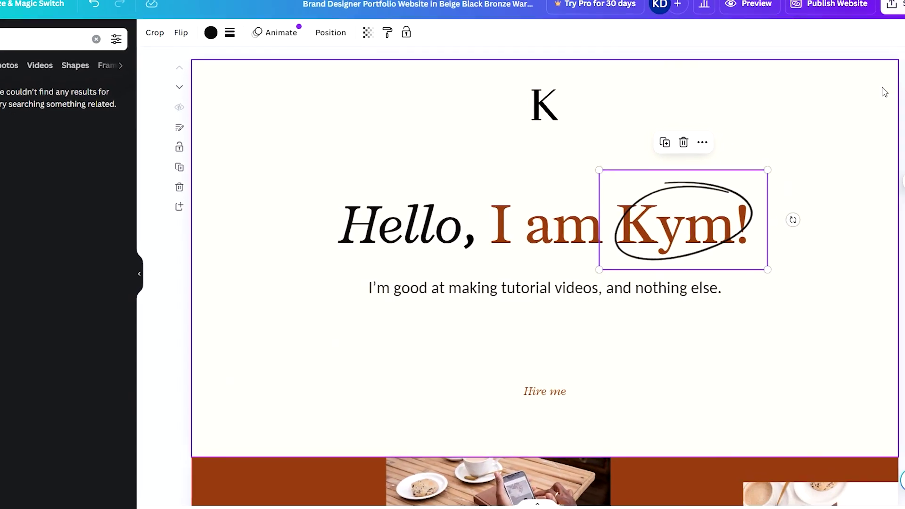
Close the preview and scroll down to the About page (Page 3).
scroll(457, 187, "down", 15)
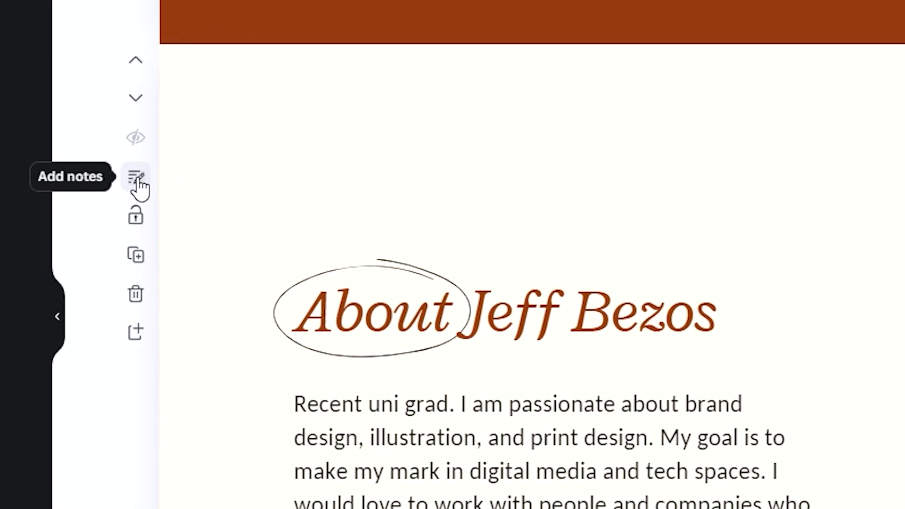
Title page 3 'About' plus the pictured person's name, then preview the website.
left_click(138, 181)
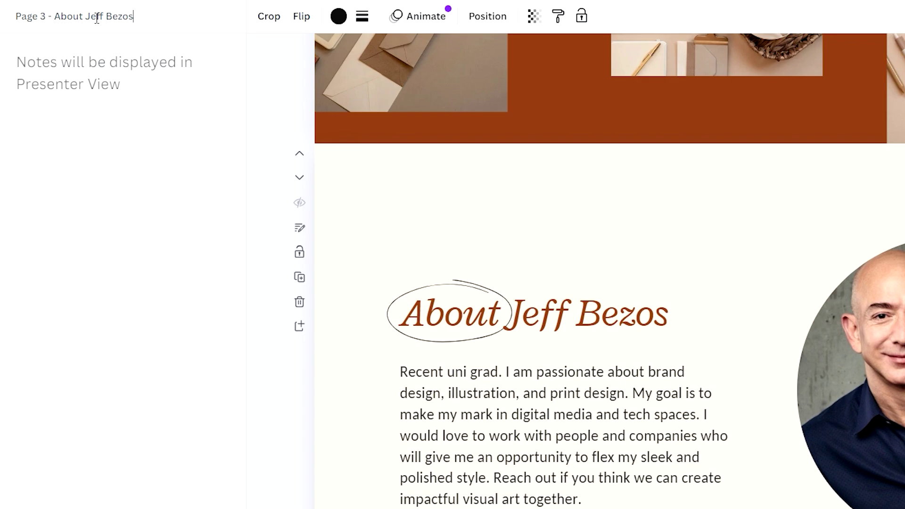
left_click(285, 85)
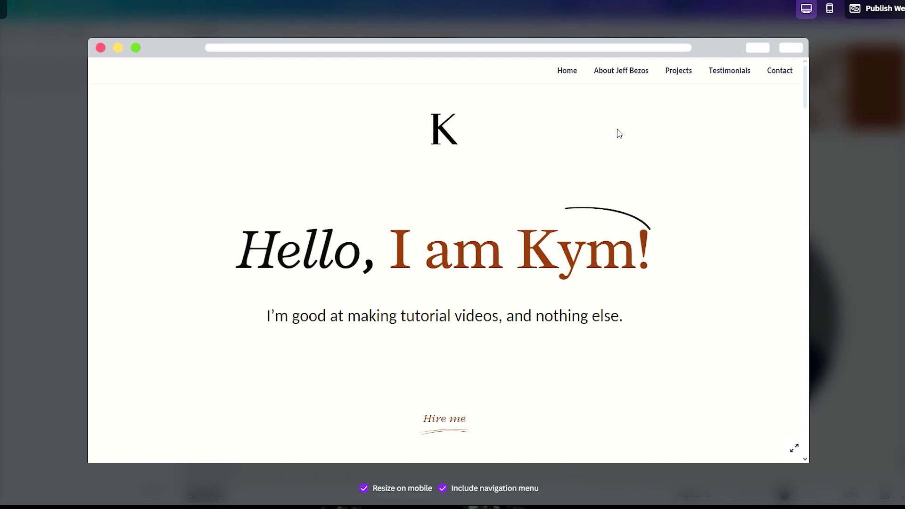
Close the site preview and scroll the editor back to page 1's circled hero greeting.
scroll(616, 138, "down", 10)
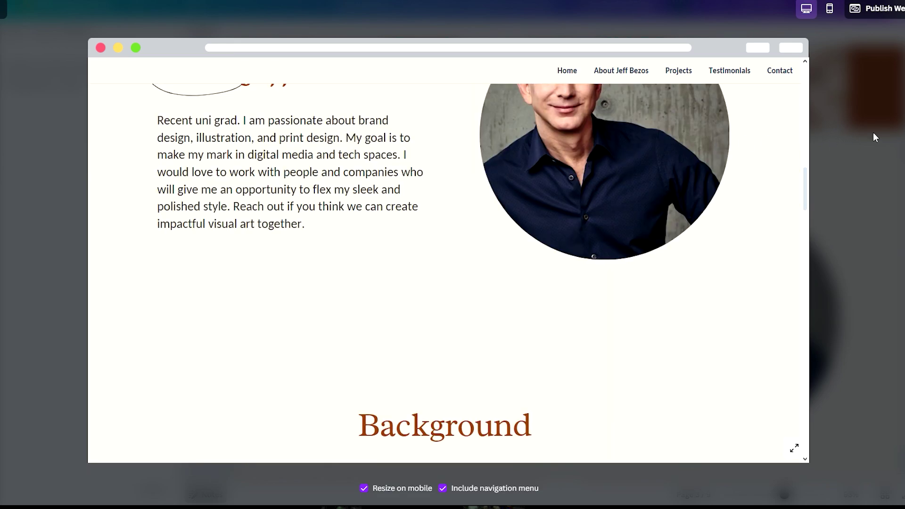
left_click(873, 137)
scroll(878, 111, "up", 5)
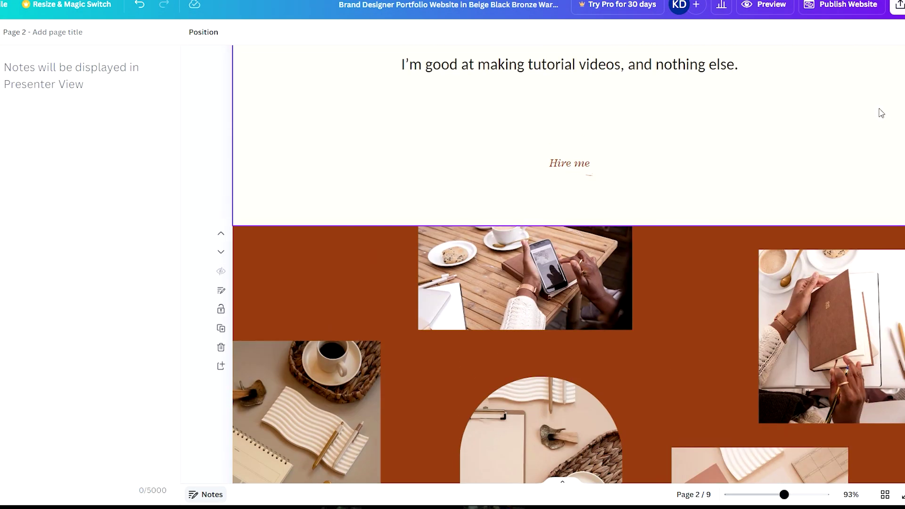
scroll(881, 113, "up", 4)
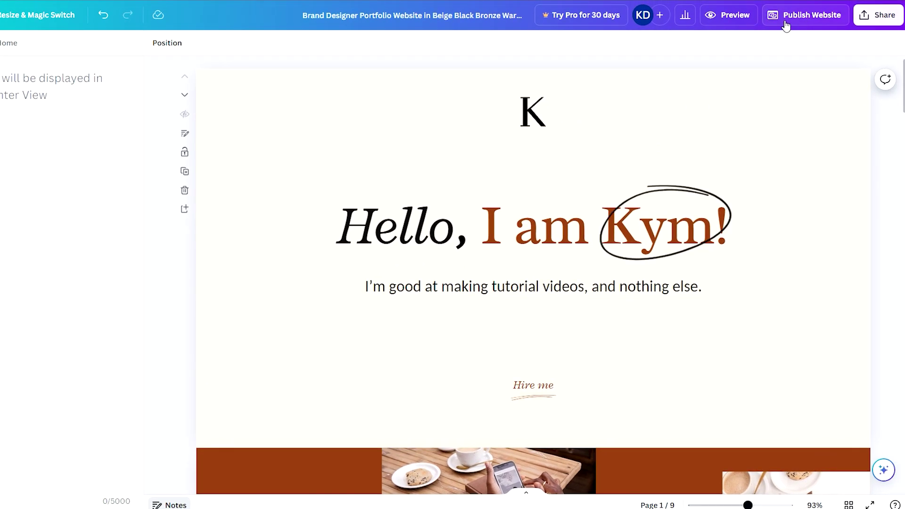
Open the Publish website panel and choose Free domain (Publish to a Canva domain).
left_click(810, 15)
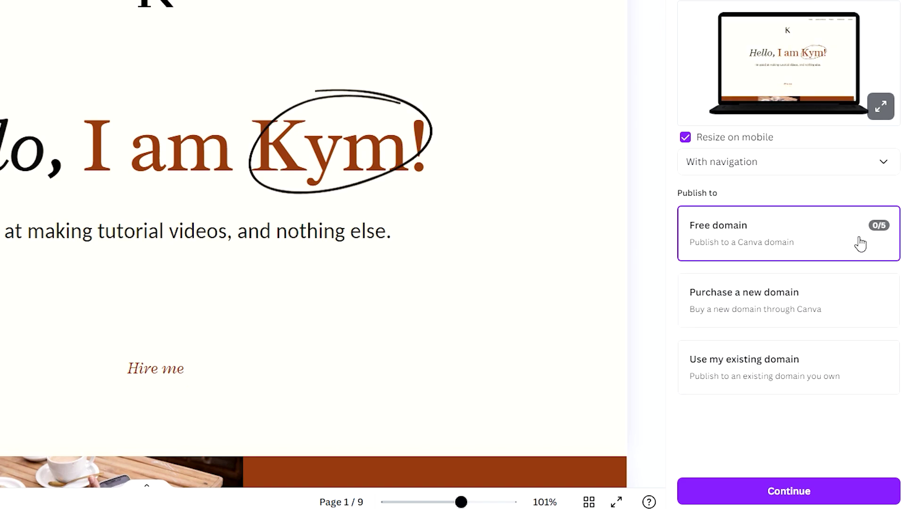
scroll(481, 269, "down", 10)
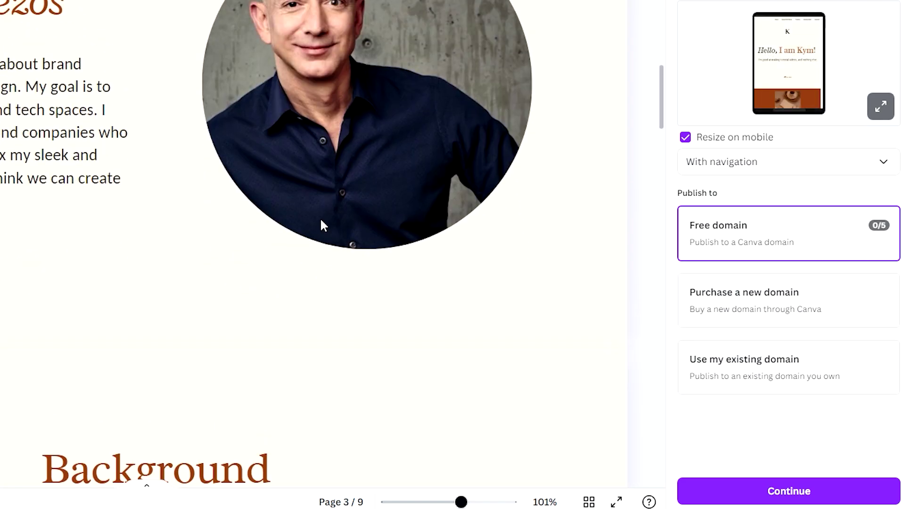
scroll(322, 224, "up", 5)
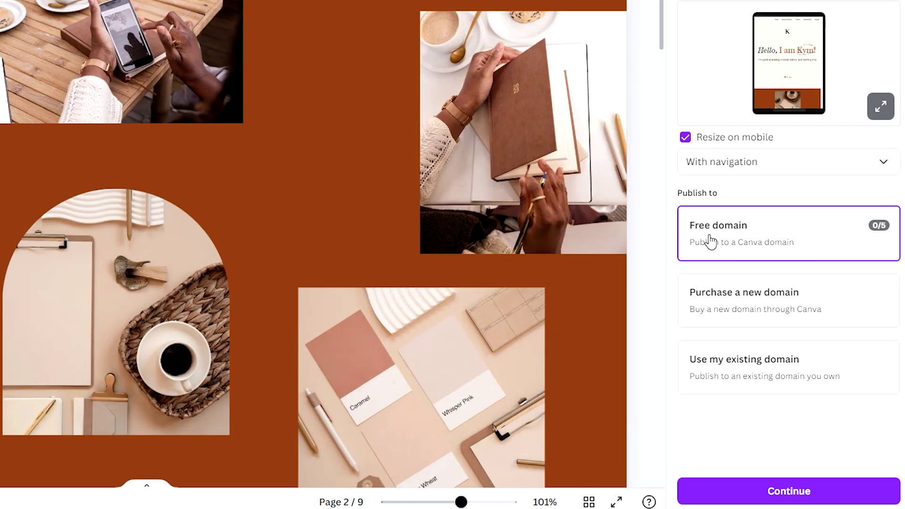
Continue with the free domain and claim keemgeek as the my.canva.site subdomain.
left_click(790, 488)
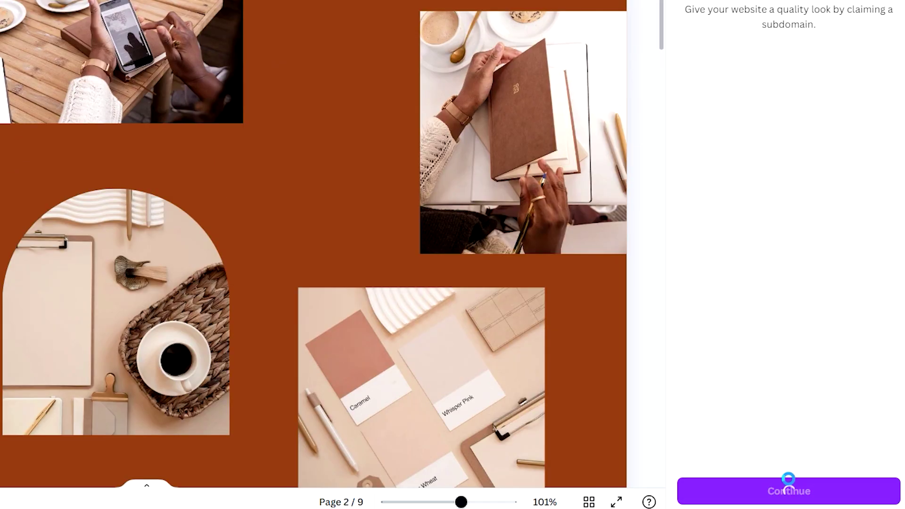
left_click(774, 78)
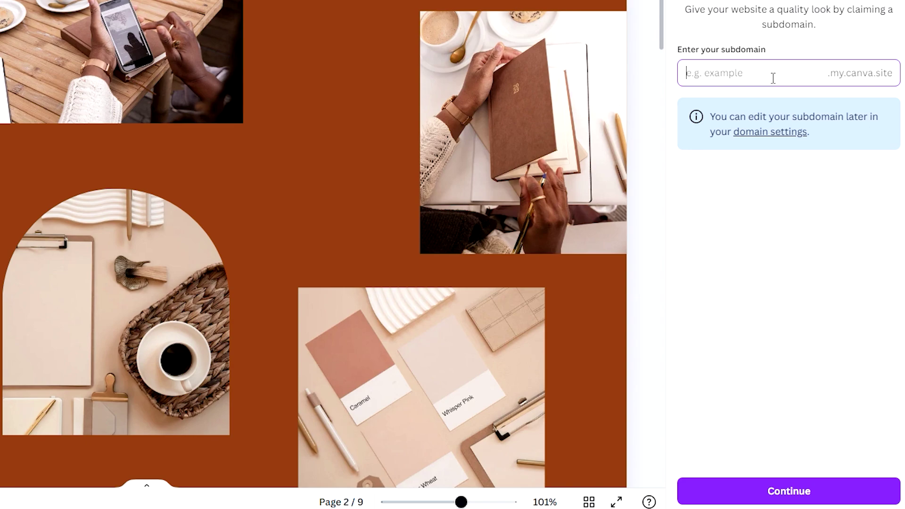
type("k")
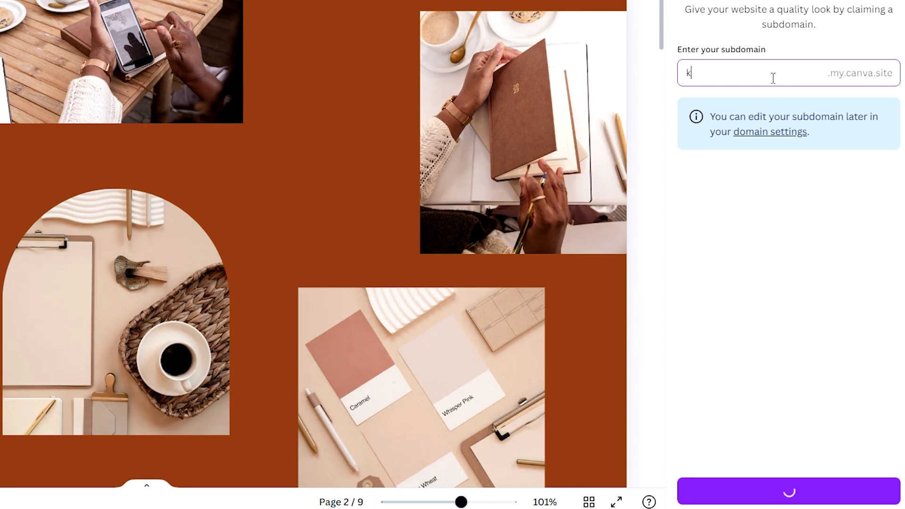
type("eemgeek")
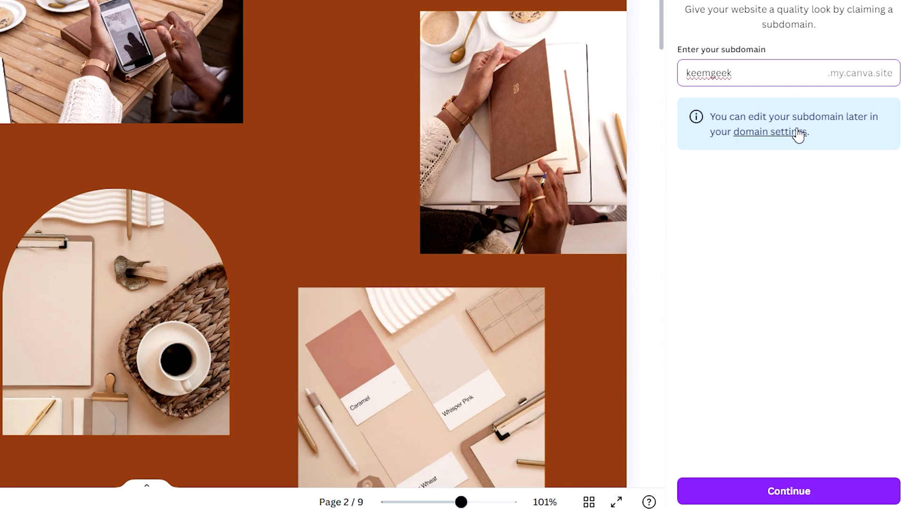
left_click(809, 481)
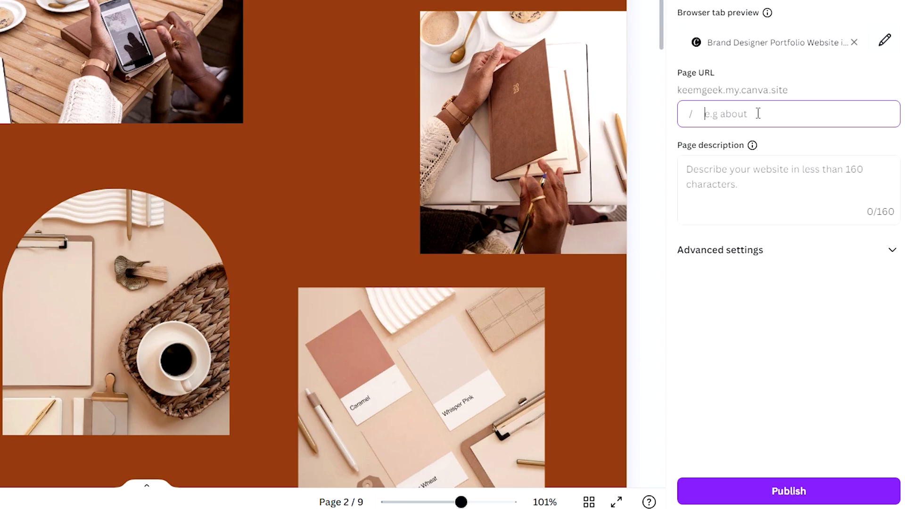
Set the page URL path to /landing and expand the Advanced publishing settings.
left_click(752, 91)
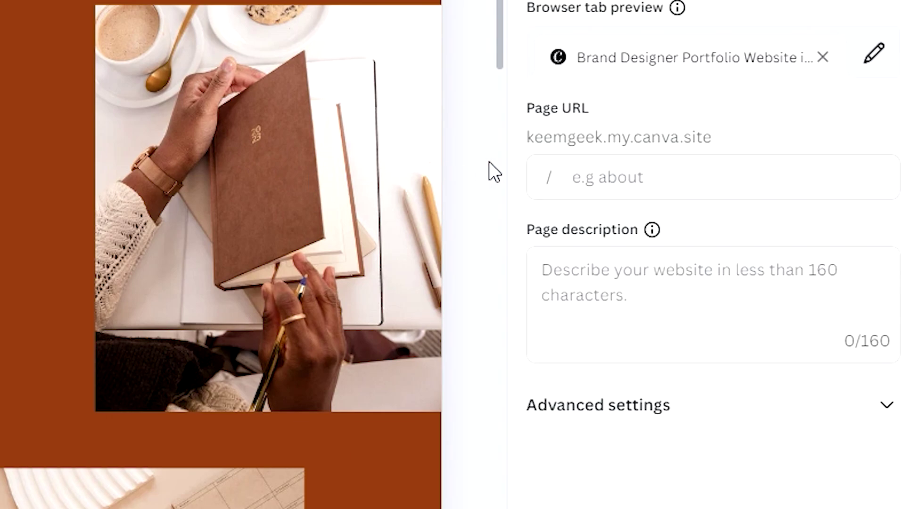
left_click(766, 176)
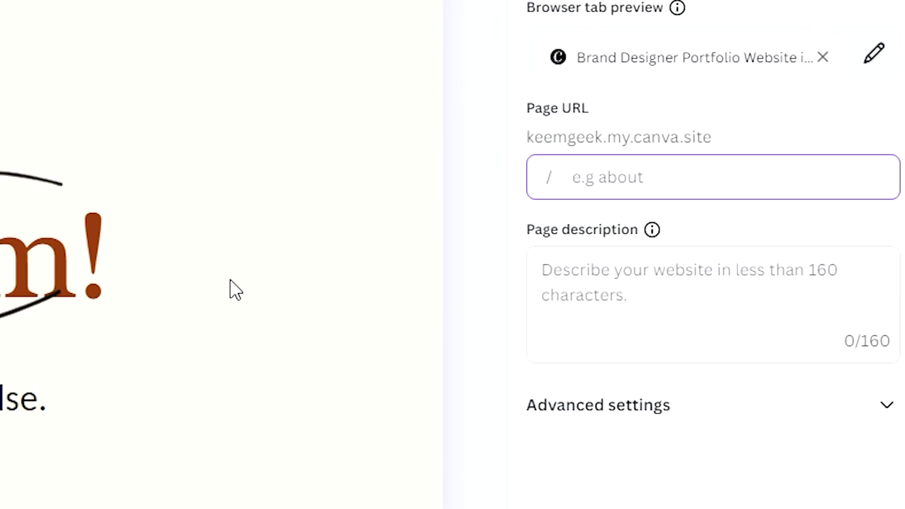
type("introducti")
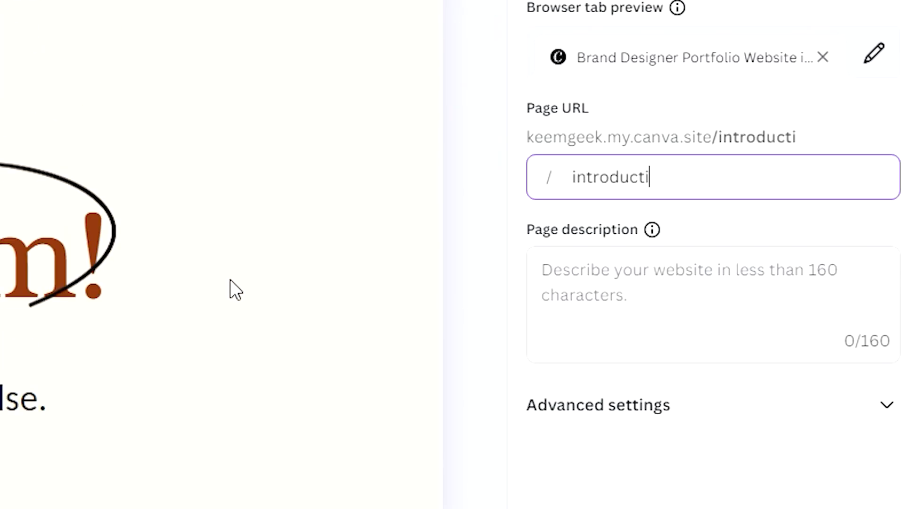
key("BackSpace")
key("BackSpace")
key("BackSpace")
key("BackSpace")
key("BackSpace")
key("BackSpace")
key("BackSpace")
key("BackSpace")
key("BackSpace")
key("BackSpace")
type("landing")
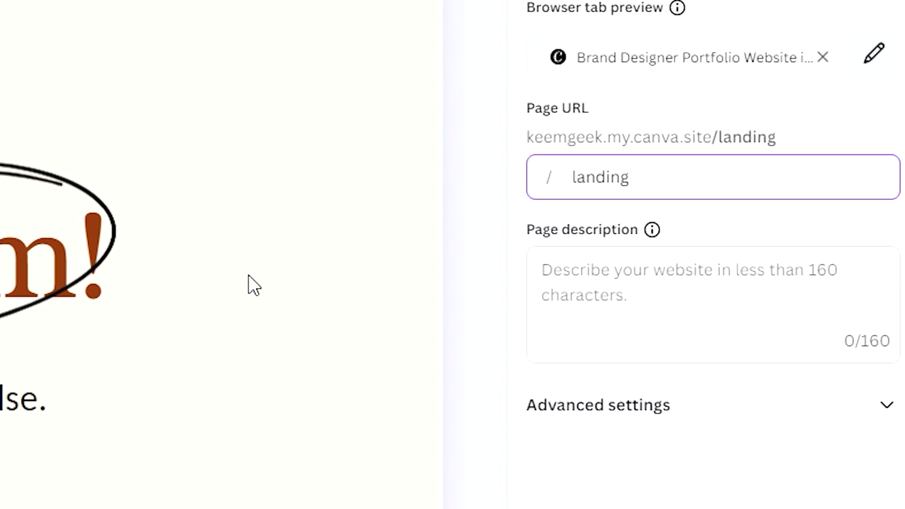
scroll(250, 284, "down", 10)
scroll(267, 211, "up", 3)
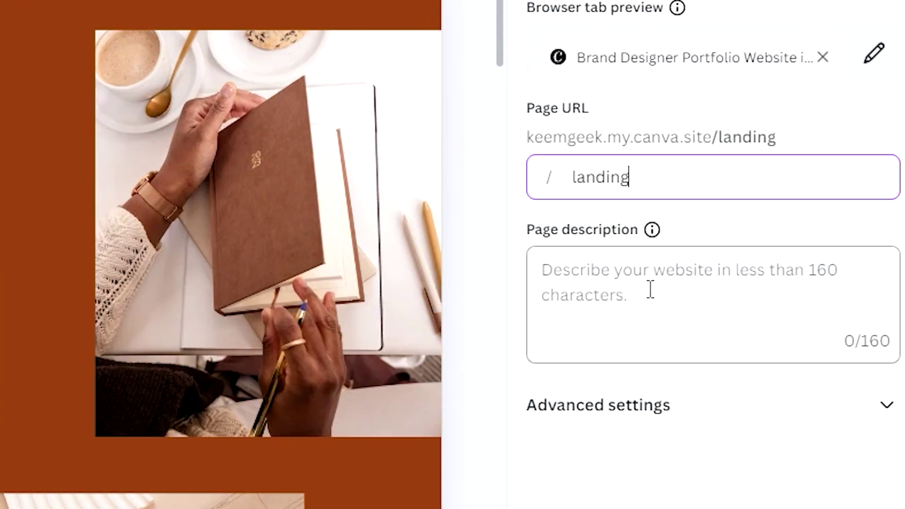
scroll(351, 234, "up", 8)
left_click(614, 287)
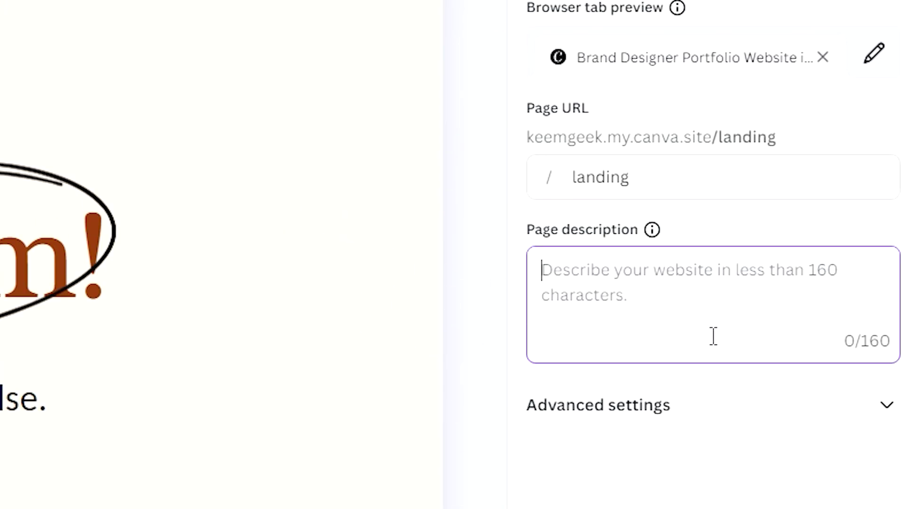
left_click(834, 415)
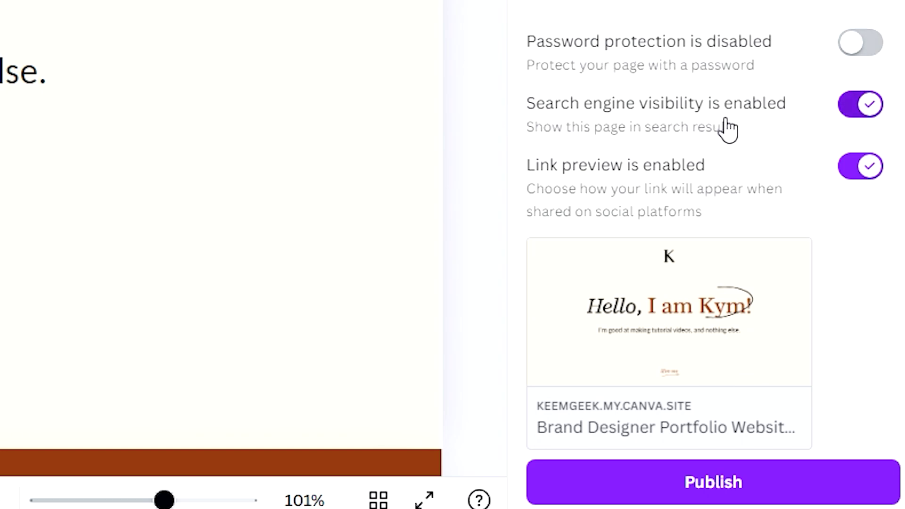
left_click(854, 109)
left_click(859, 114)
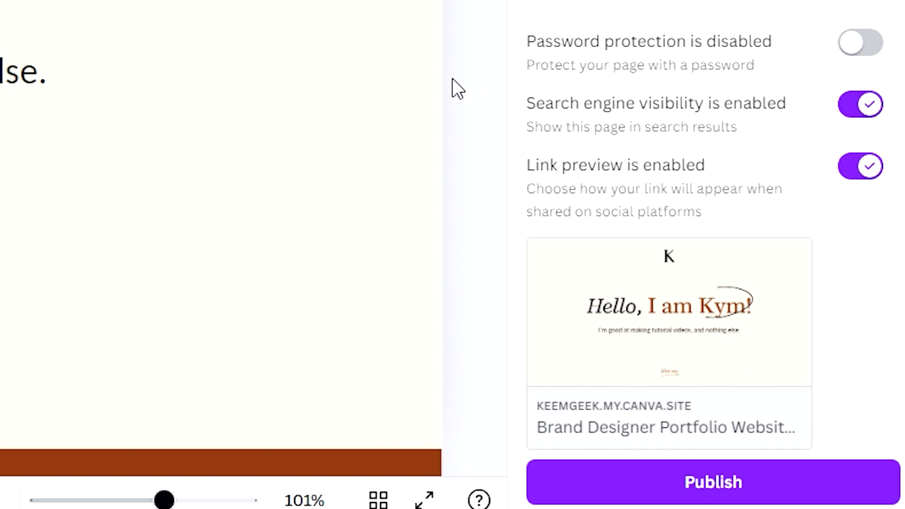
scroll(452, 87, "down", 10)
scroll(431, 182, "up", 5)
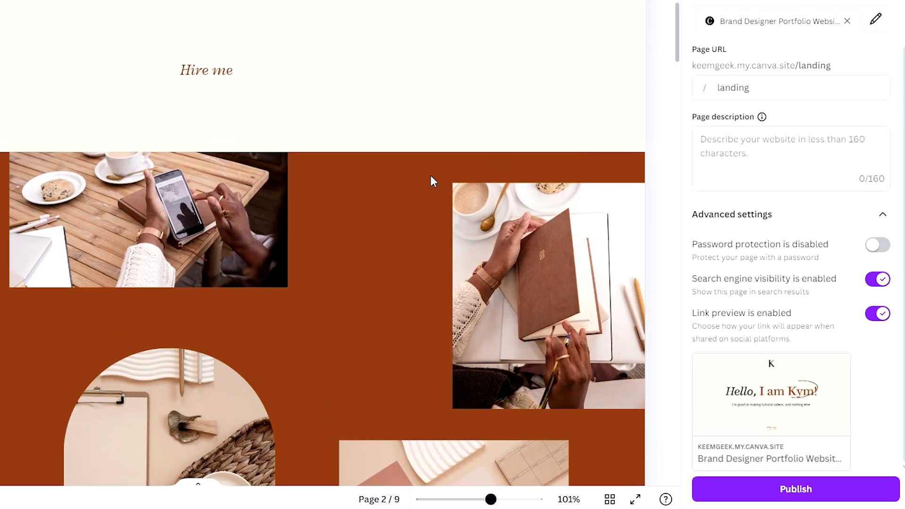
scroll(467, 179, "down", 10)
scroll(558, 188, "up", 15)
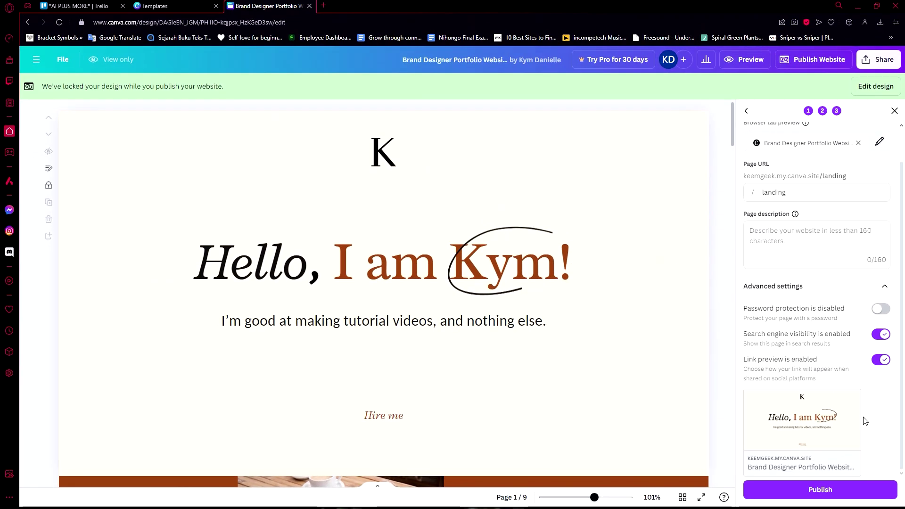
Publish the site live at keemgeek.my.canva.site/landing.
left_click(850, 486)
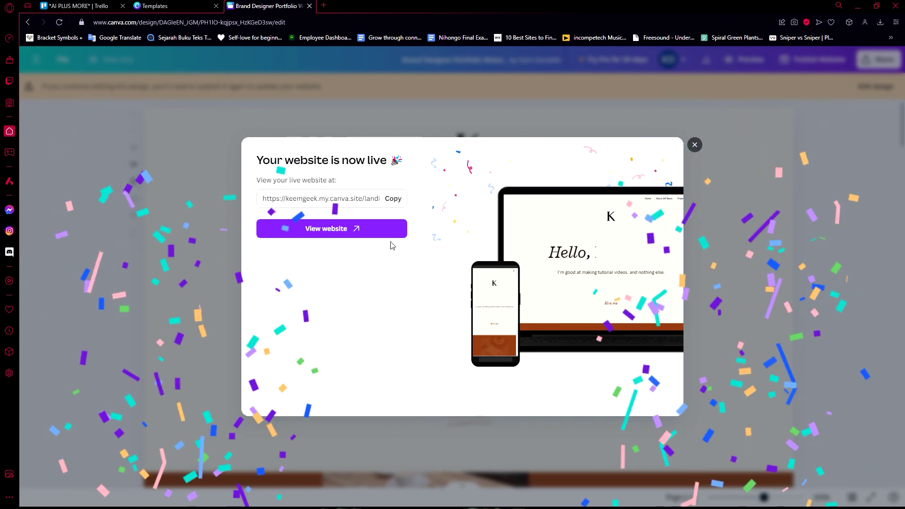
View the live keemgeek.my.canva.site/landing site in a new tab, down to Client Testimonials.
left_click(325, 229)
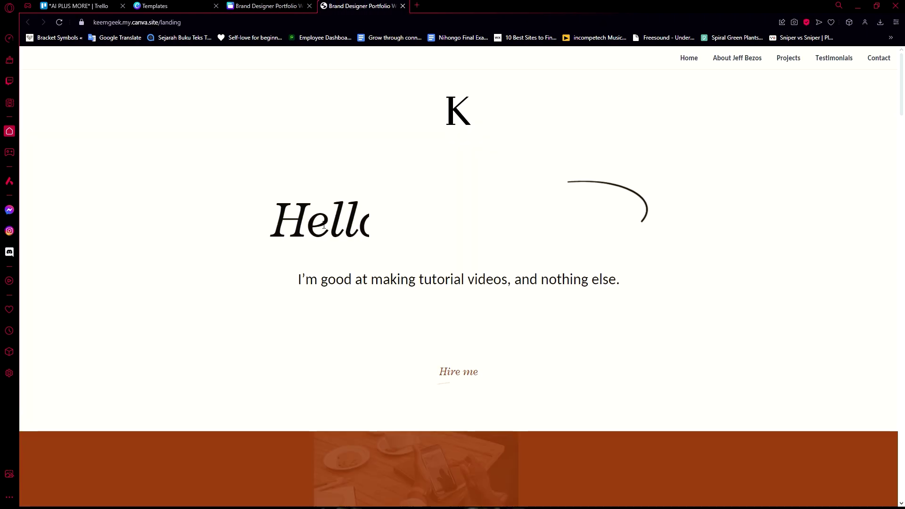
scroll(572, 211, "down", 5)
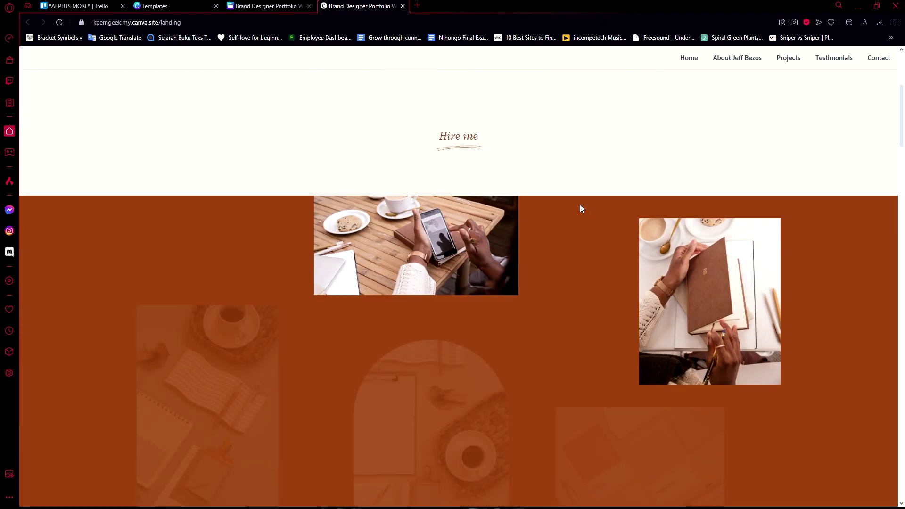
scroll(580, 208, "up", 5)
scroll(589, 217, "down", 4)
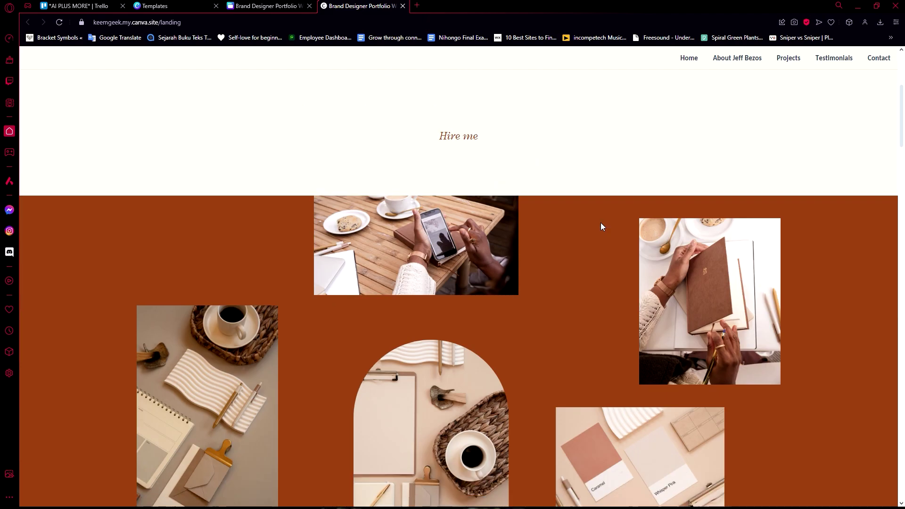
scroll(600, 227, "down", 8)
scroll(486, 226, "down", 18)
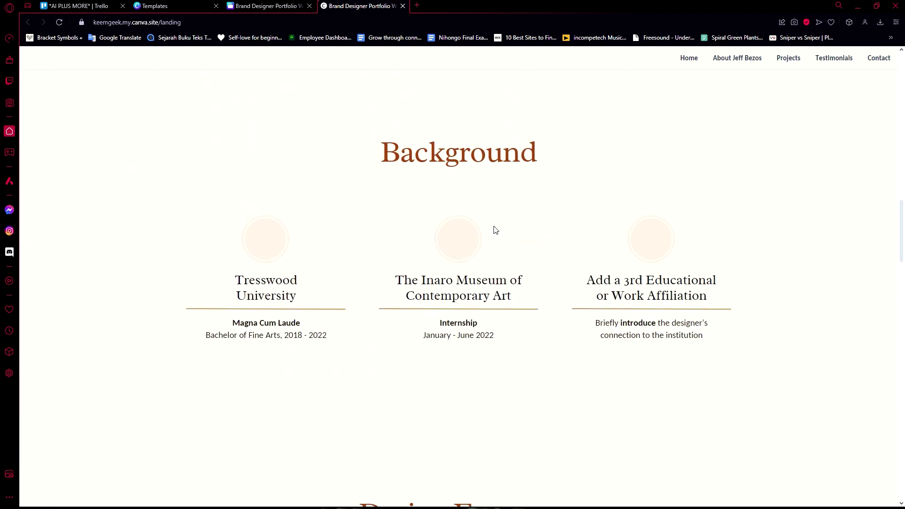
scroll(734, 201, "down", 13)
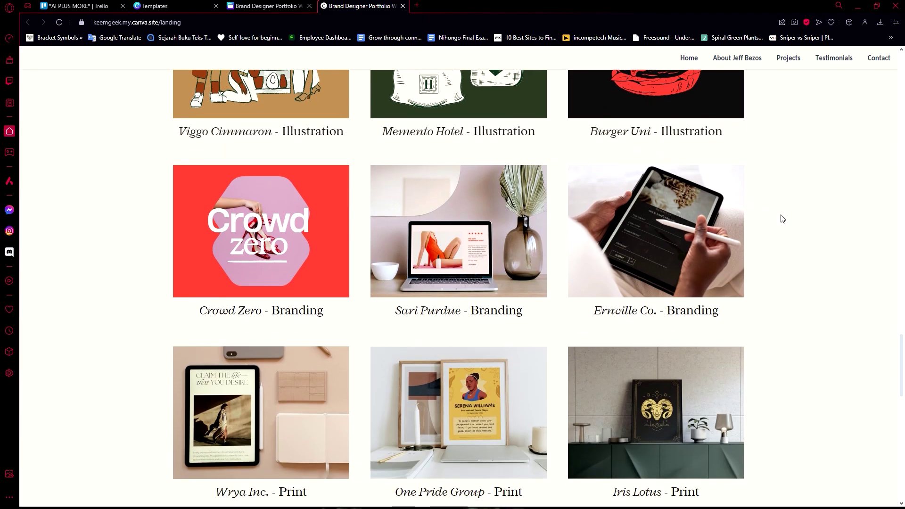
scroll(689, 263, "down", 8)
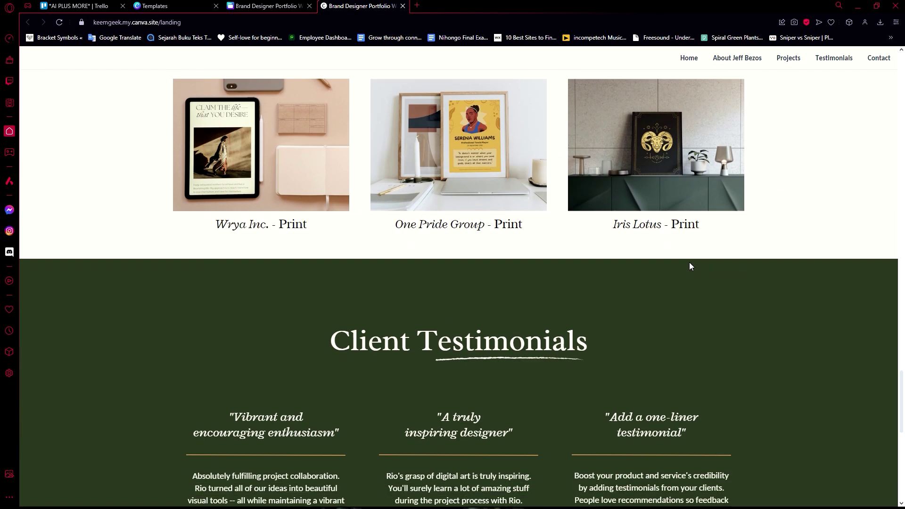